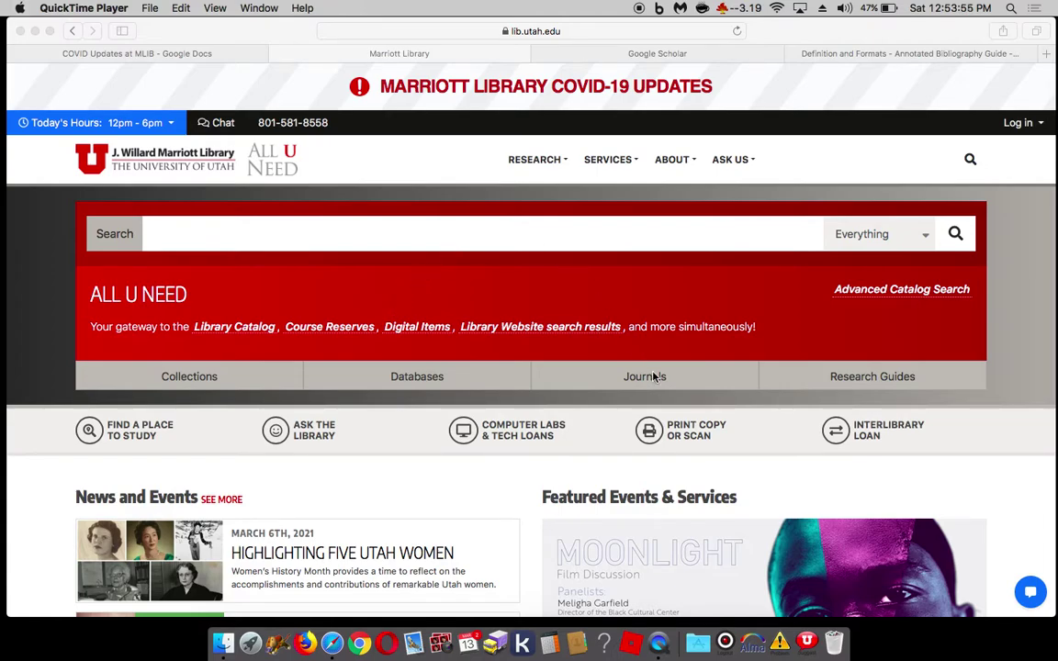
# Step: Scroll the Marriott Library home page and place the cursor in the All U Need search bar
pyautogui.scroll(-5, 880, 371)
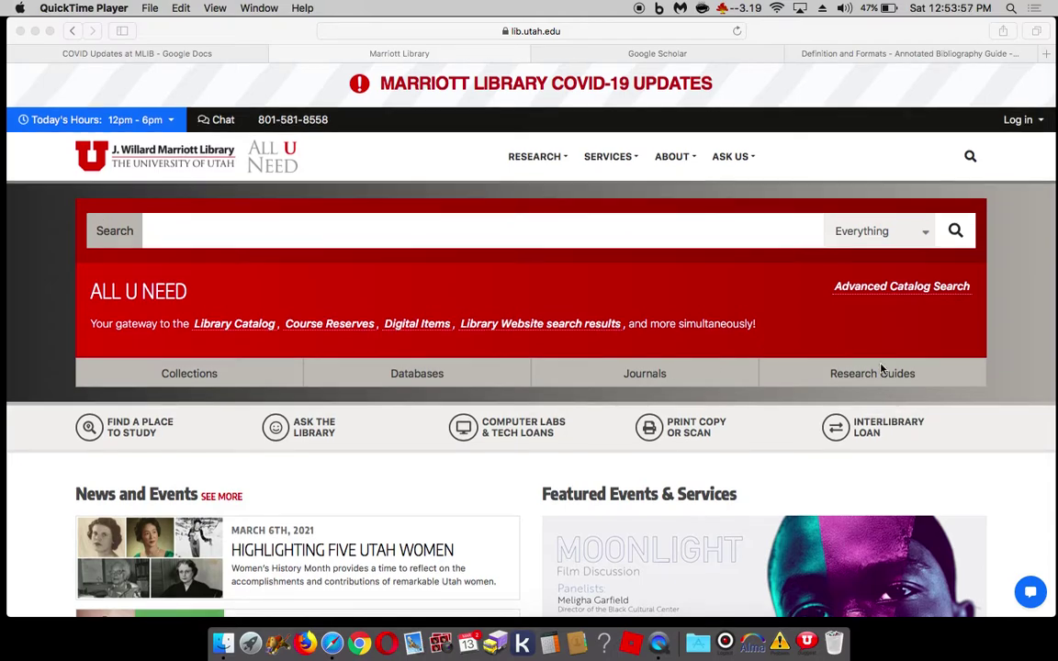
pyautogui.scroll(-10, 880, 369)
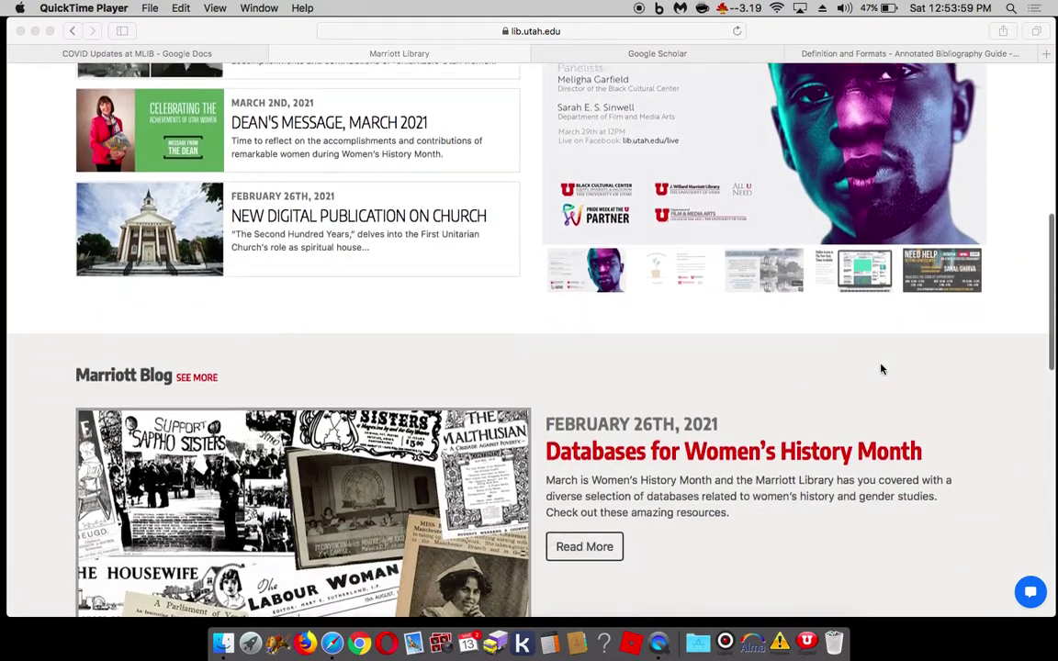
pyautogui.scroll(-6, 880, 369)
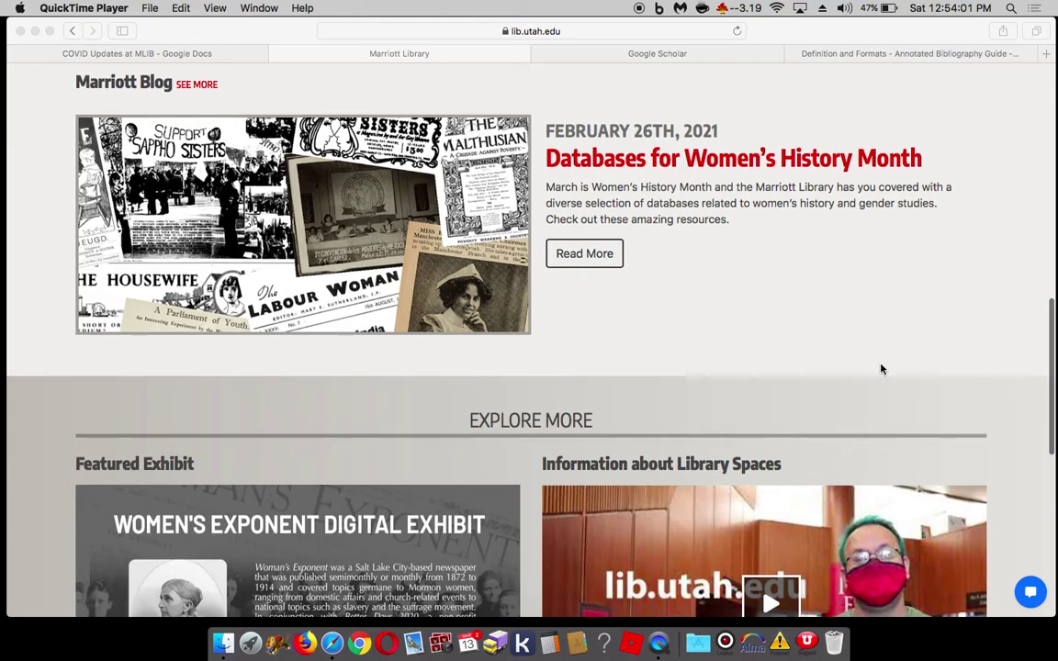
pyautogui.scroll(20, 880, 369)
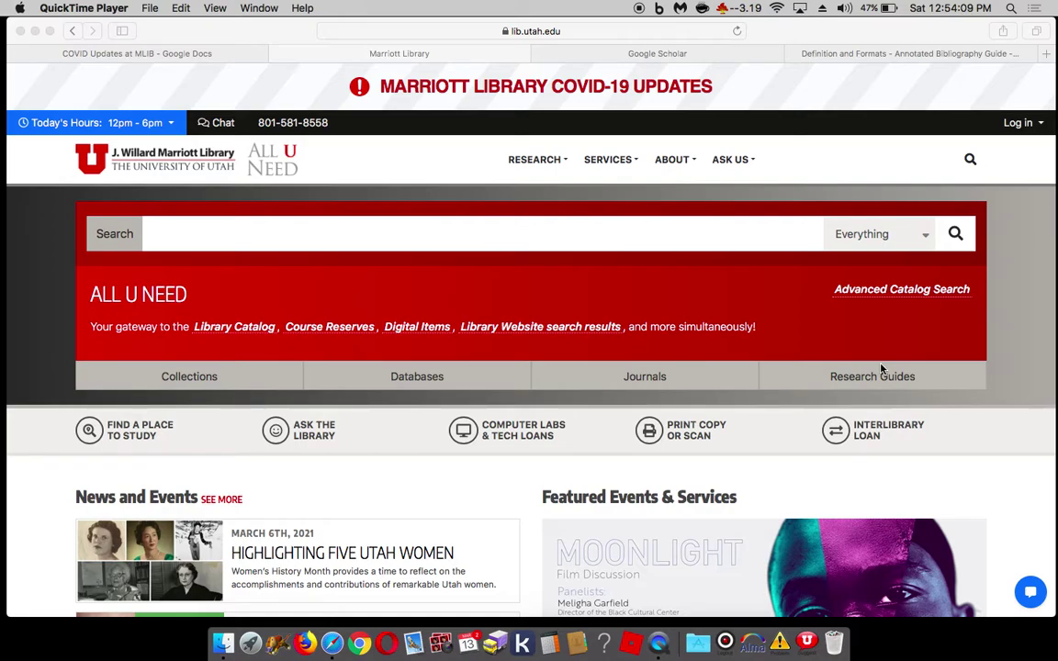
pyautogui.click(1010, 132)
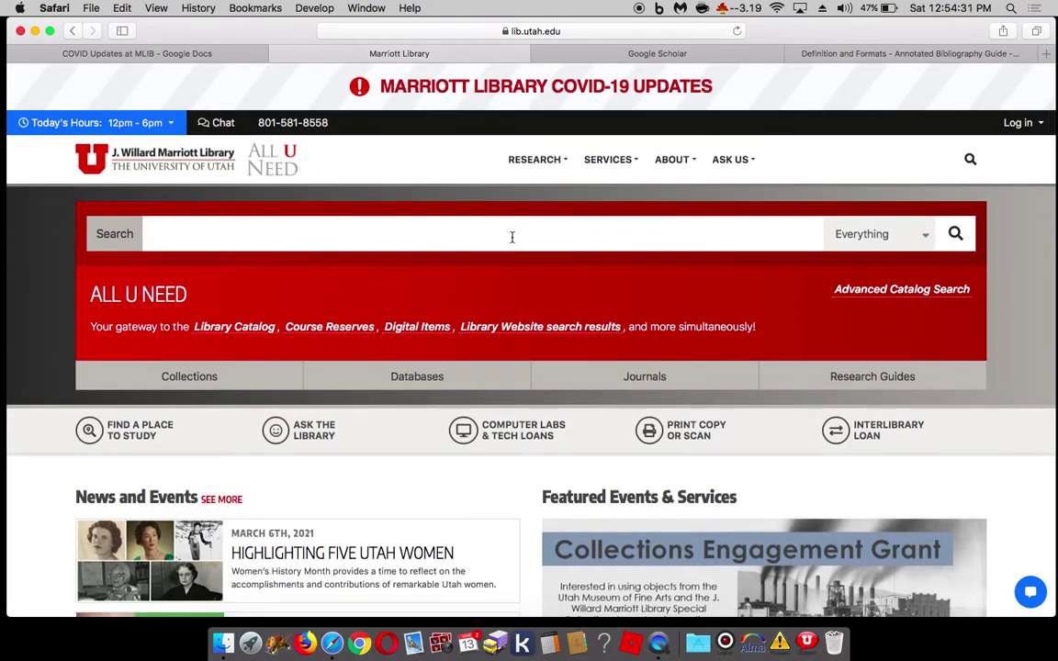
pyautogui.click(401, 230)
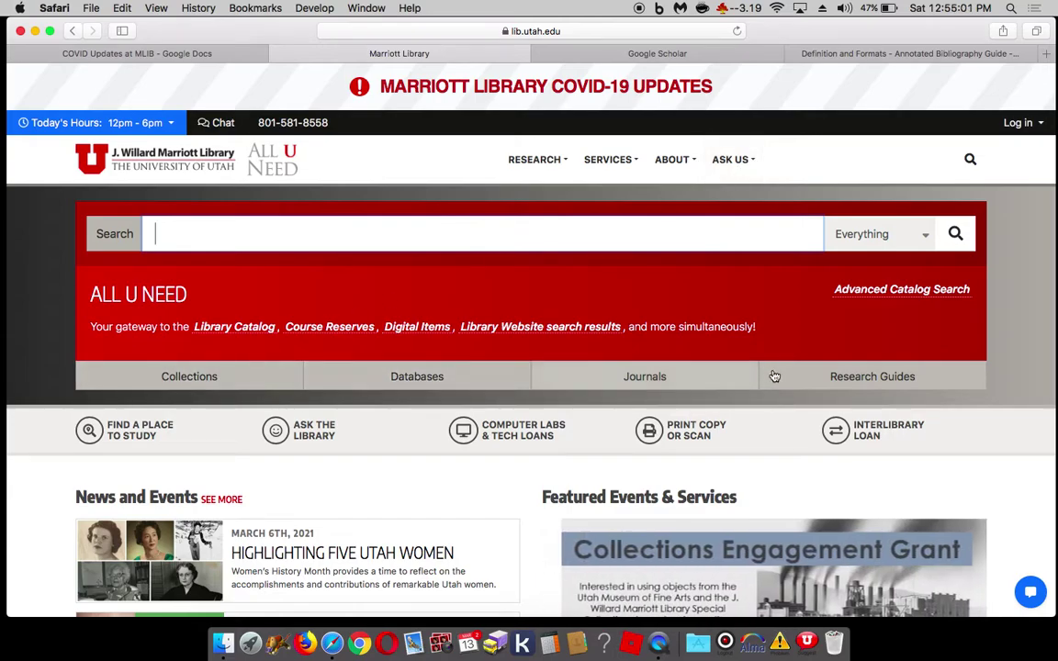
# Step: Go to the Databases A–Z page and scroll through its listing
pyautogui.click(407, 378)
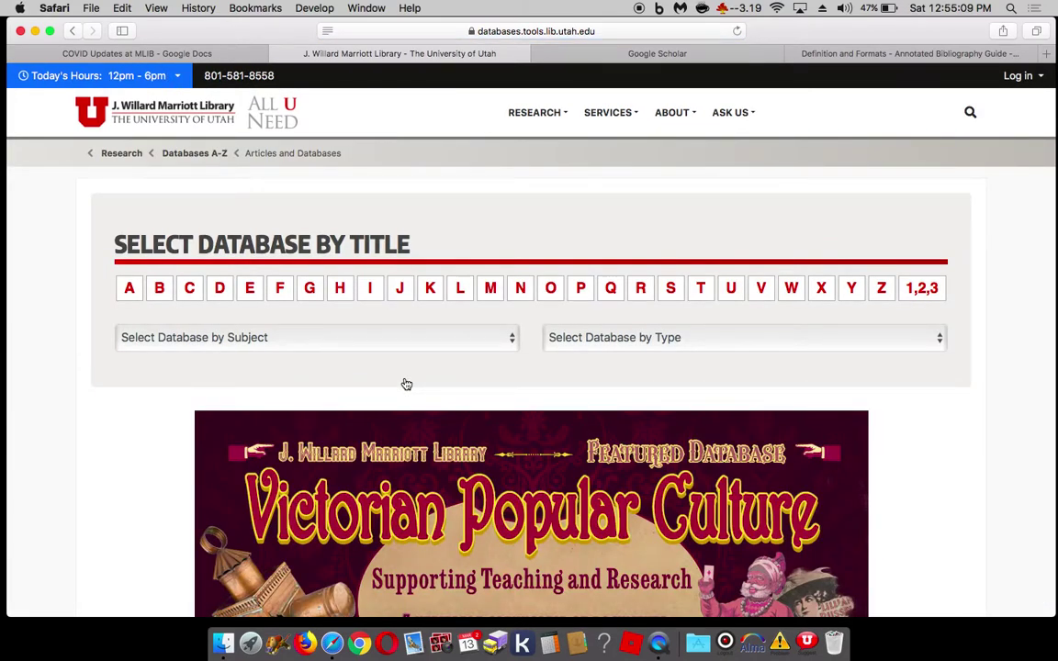
pyautogui.scroll(-3, 406, 384)
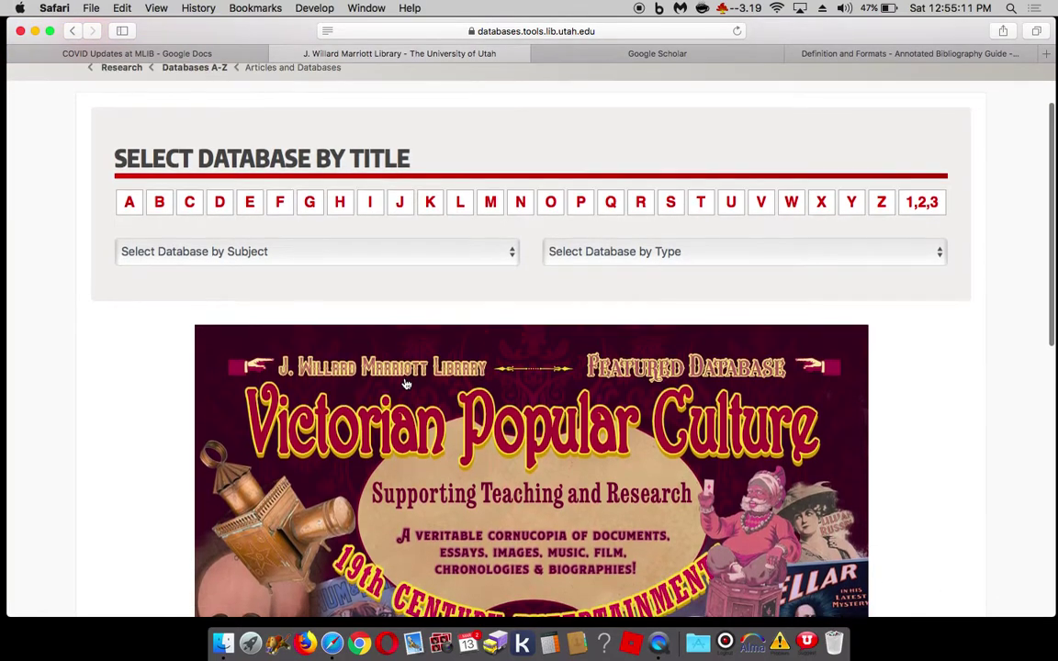
pyautogui.scroll(-3, 407, 383)
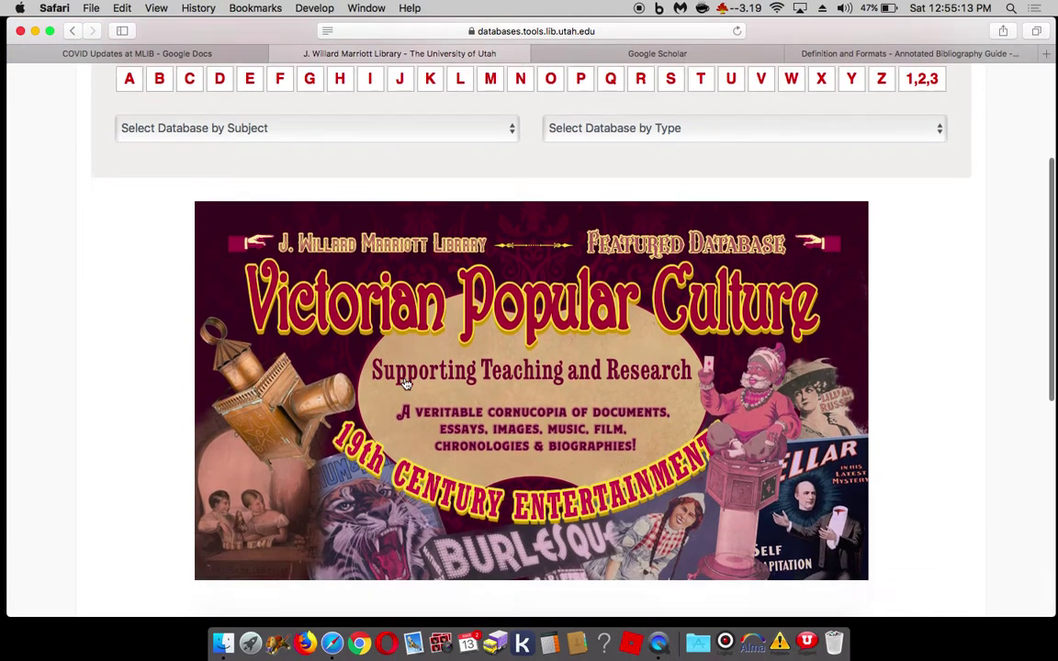
pyautogui.scroll(-2, 406, 384)
pyautogui.scroll(3, 407, 384)
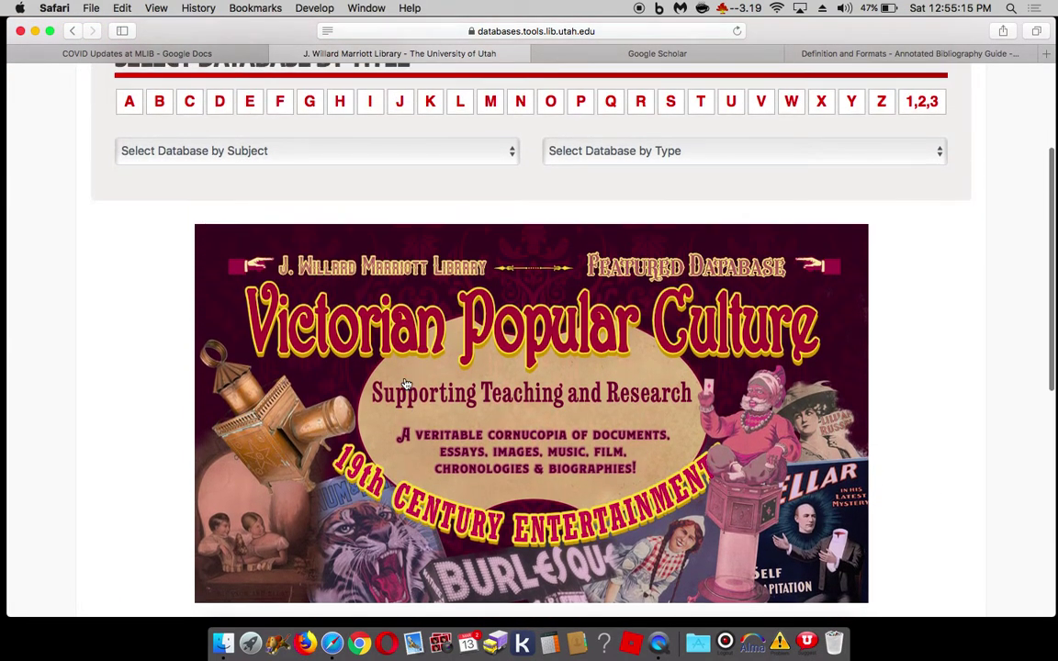
pyautogui.scroll(3, 406, 384)
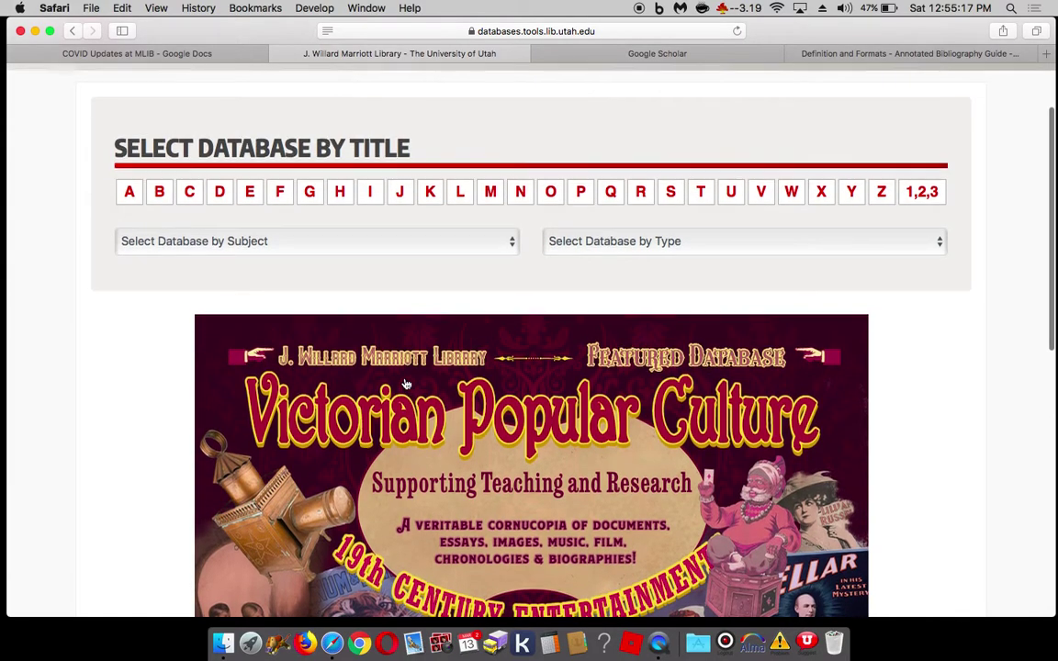
pyautogui.scroll(2, 406, 384)
pyautogui.scroll(1, 407, 384)
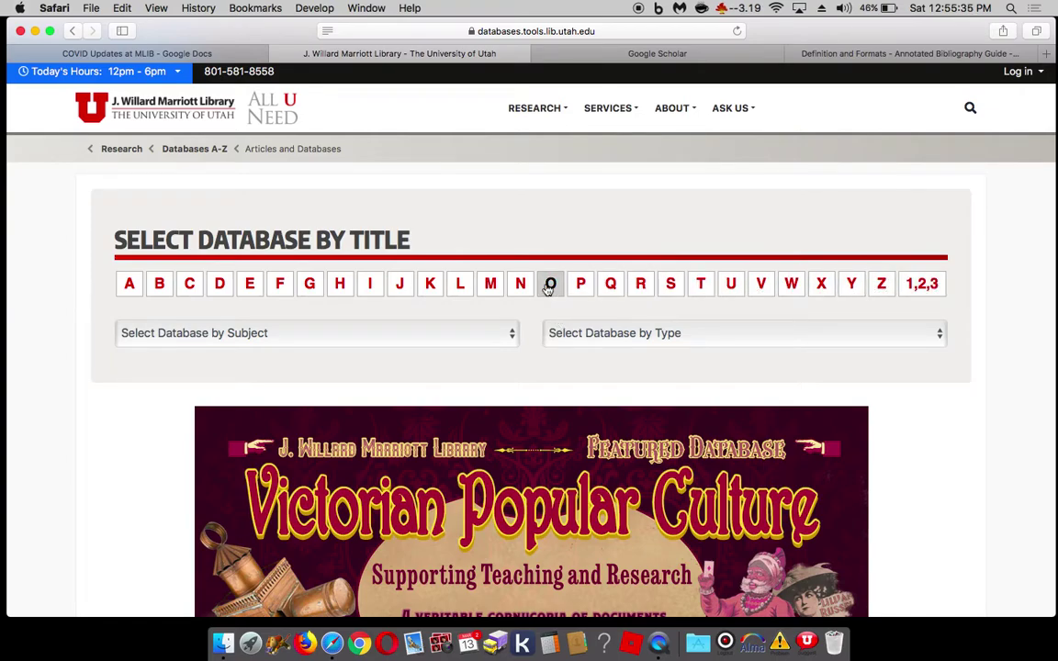
# Step: Look through the database subjects without choosing one, then show the database type options
pyautogui.click(279, 339)
pyautogui.scroll(-5, 276, 569)
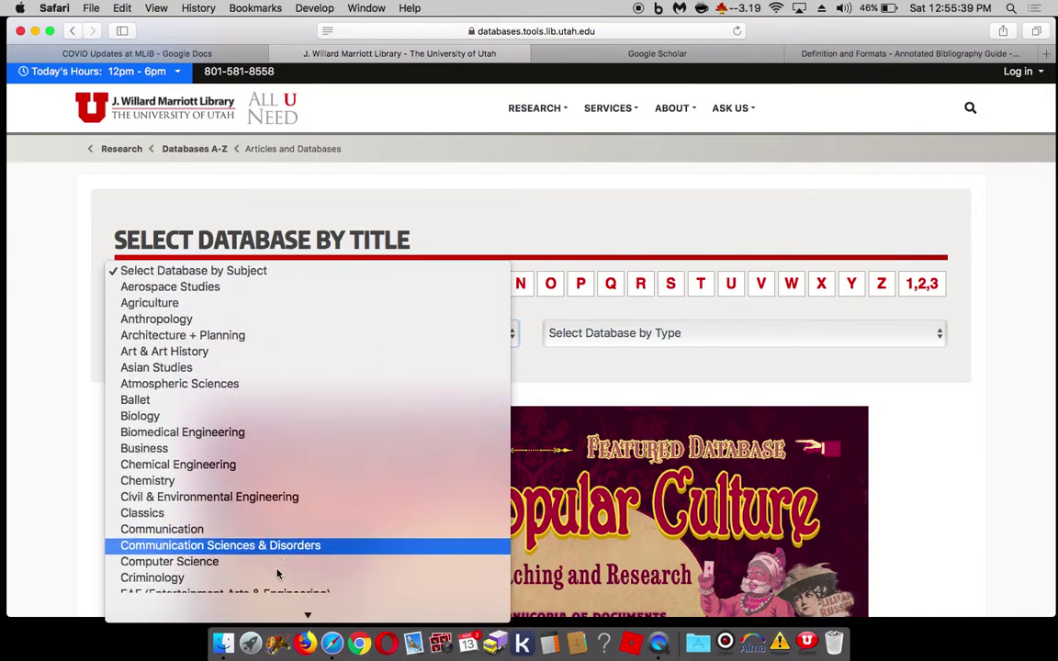
pyautogui.scroll(-4, 277, 573)
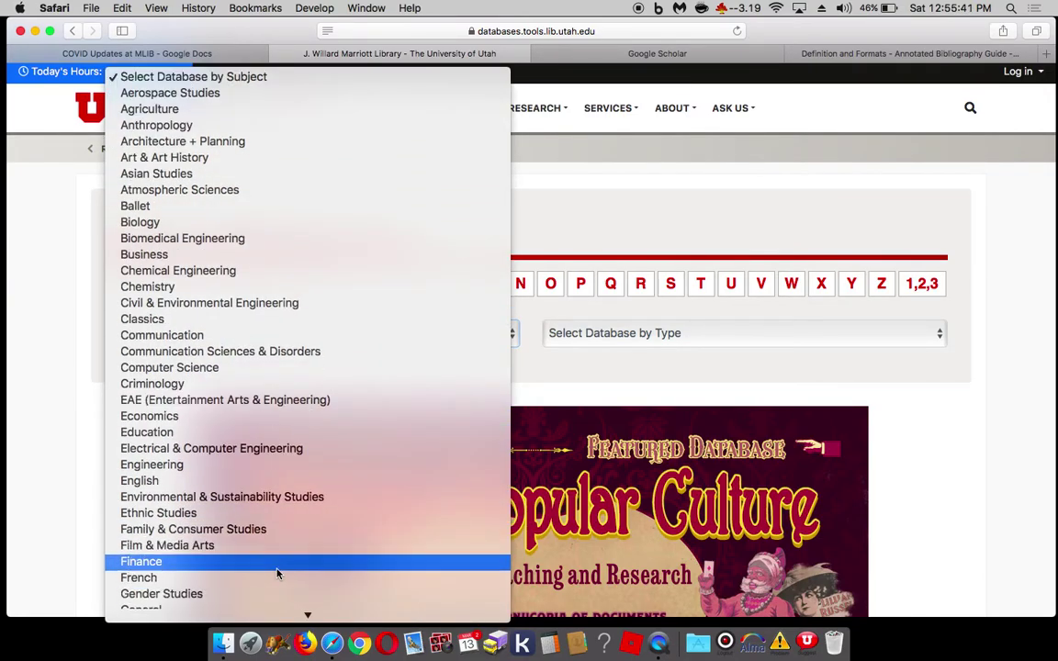
pyautogui.scroll(-2, 277, 573)
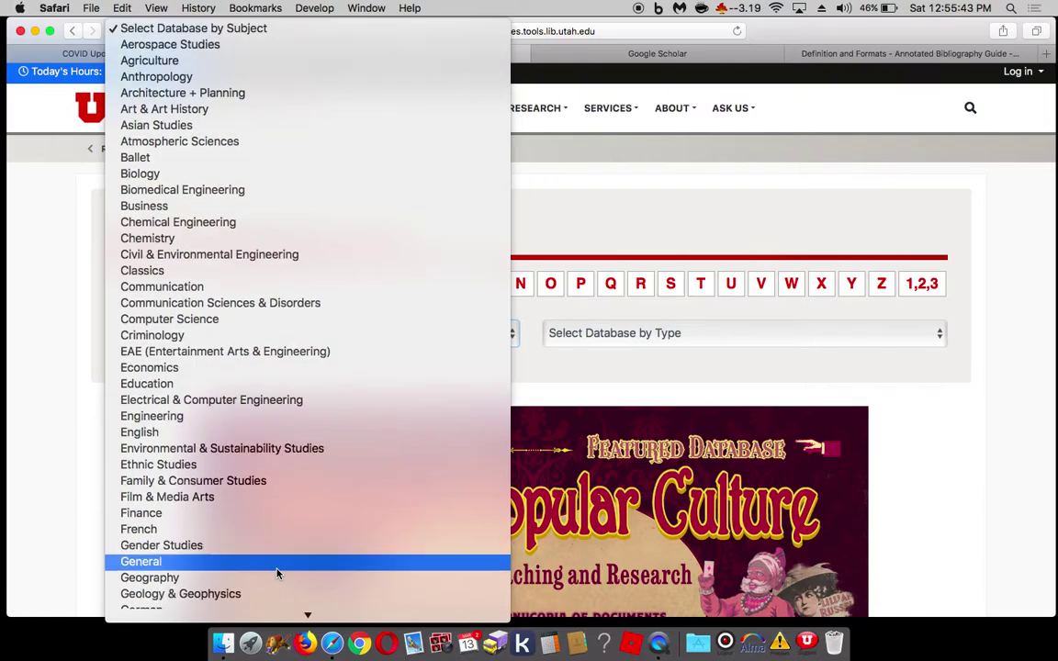
pyautogui.click(634, 344)
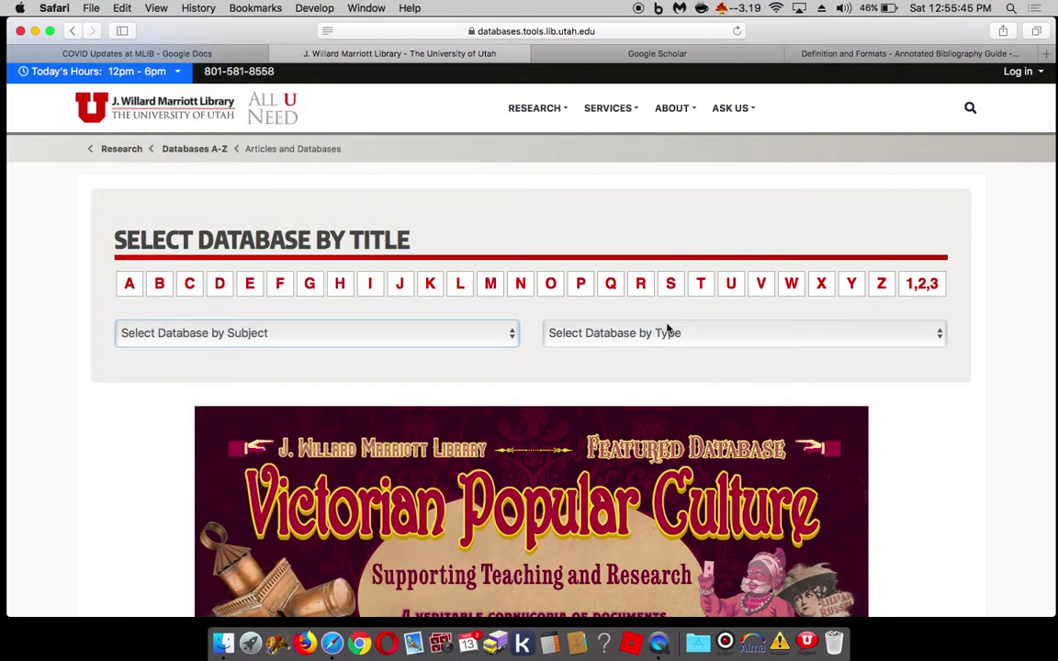
pyautogui.click(668, 329)
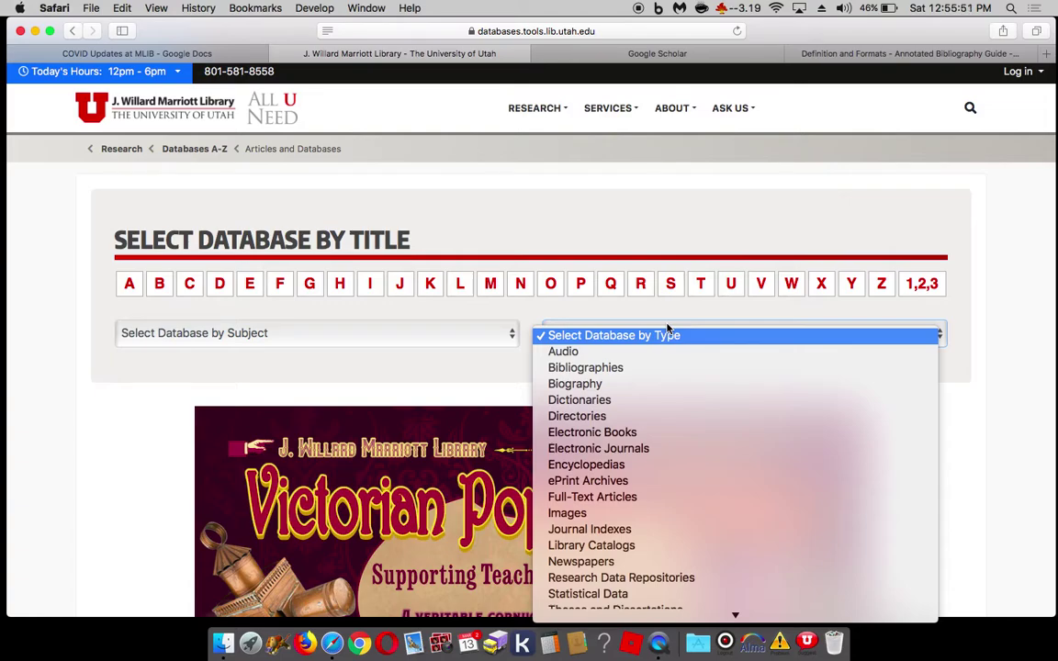
# Step: Filter databases to the Newspapers type and scroll the results, starting with Access World News
pyautogui.click(630, 562)
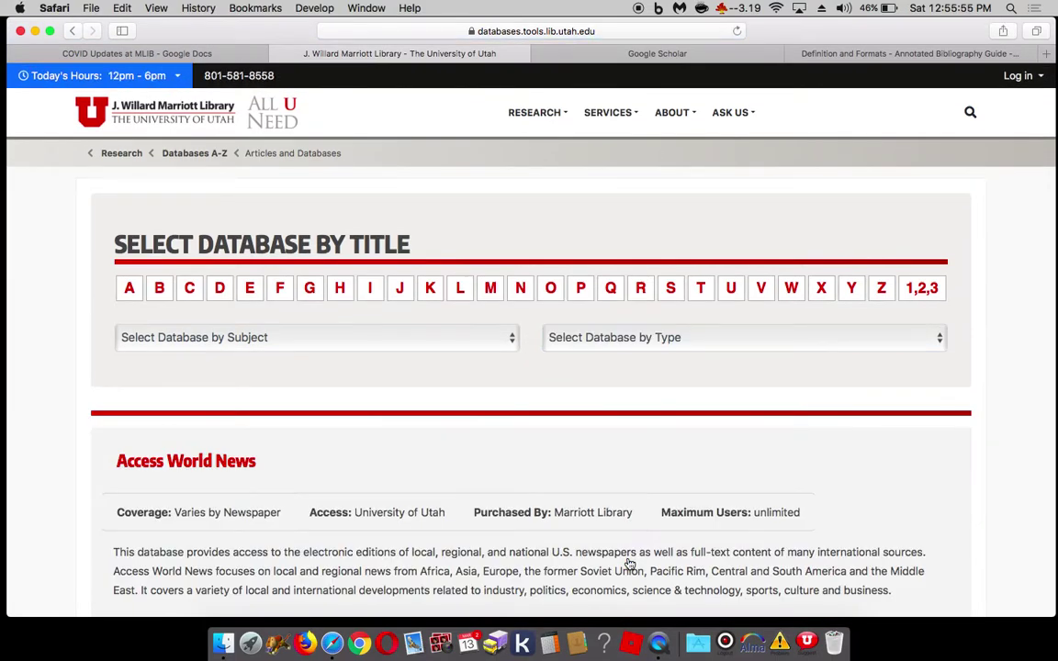
pyautogui.scroll(-10, 630, 564)
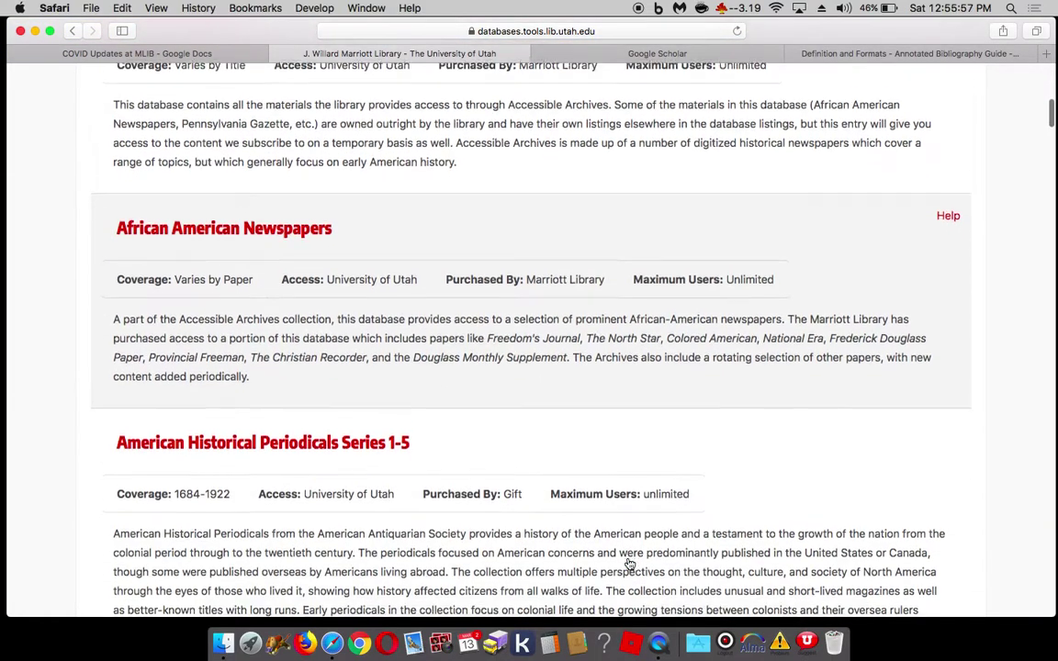
pyautogui.scroll(-6, 630, 563)
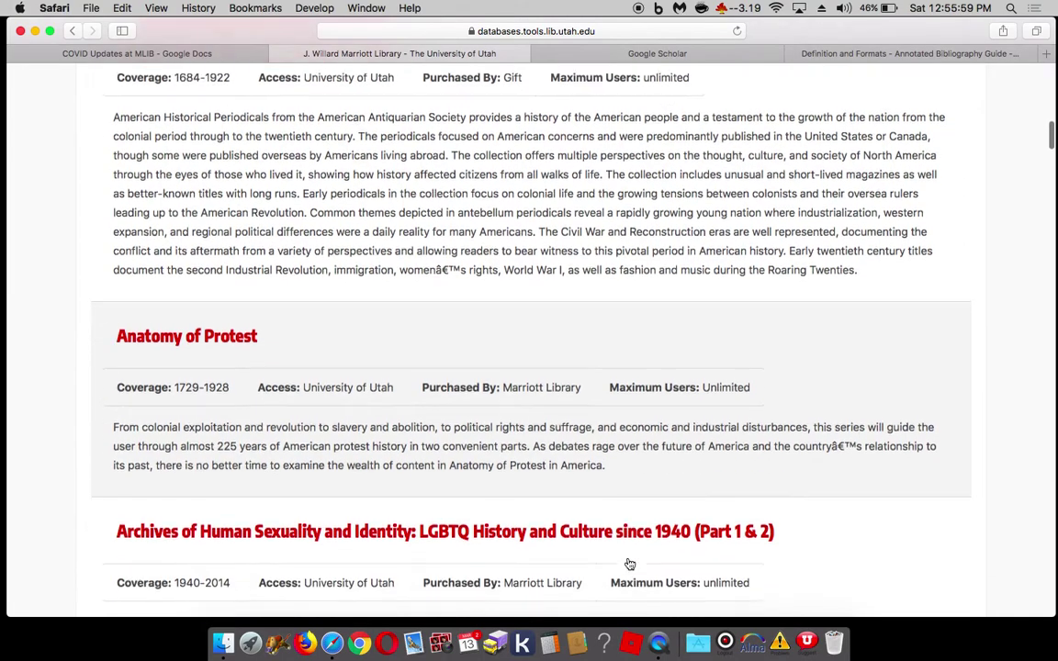
pyautogui.scroll(-2, 630, 563)
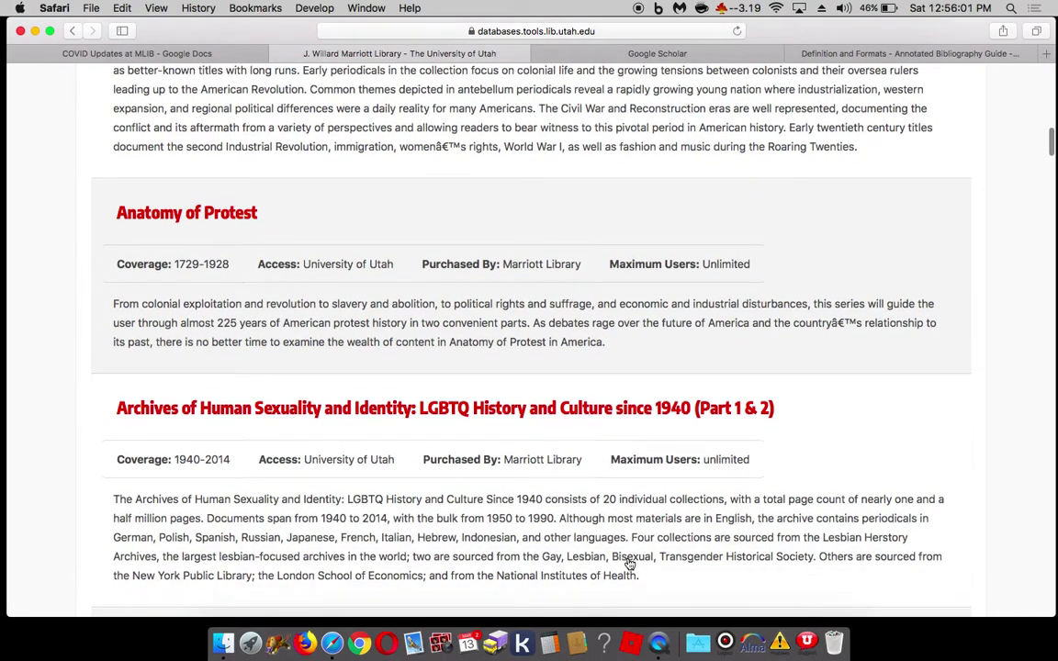
pyautogui.scroll(-4, 630, 564)
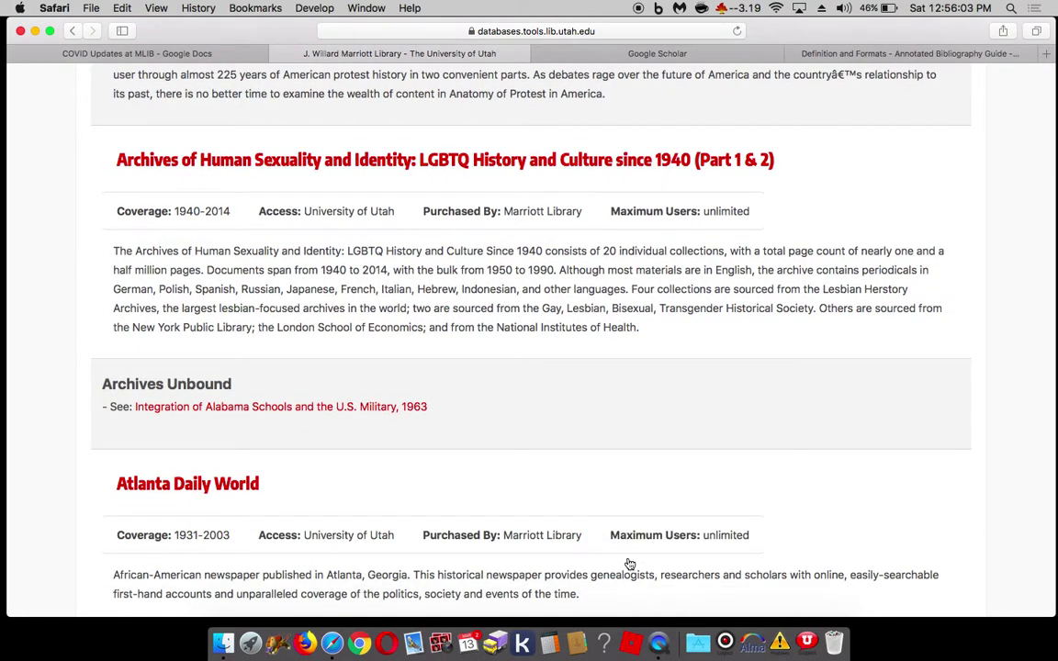
pyautogui.scroll(-3, 630, 564)
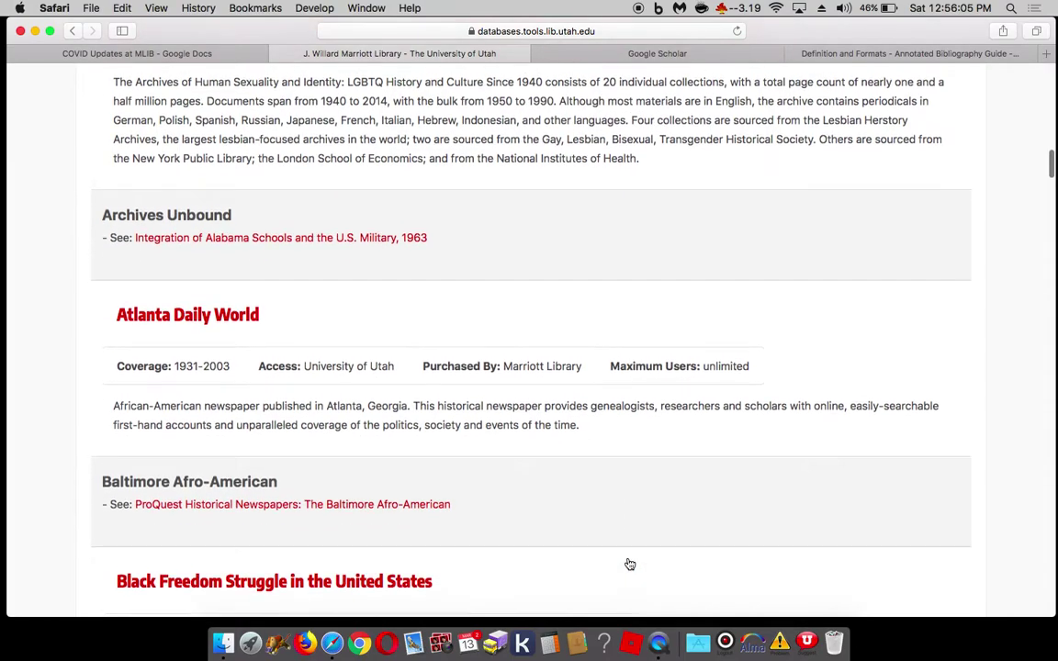
pyautogui.scroll(-5, 630, 563)
pyautogui.scroll(14, 630, 564)
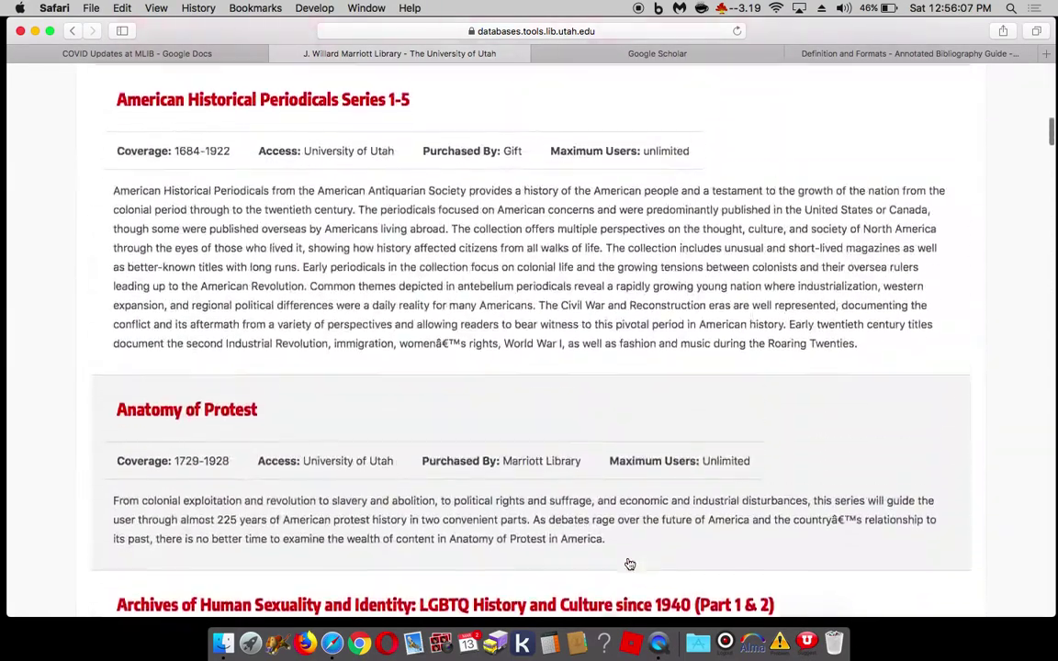
pyautogui.scroll(10, 614, 390)
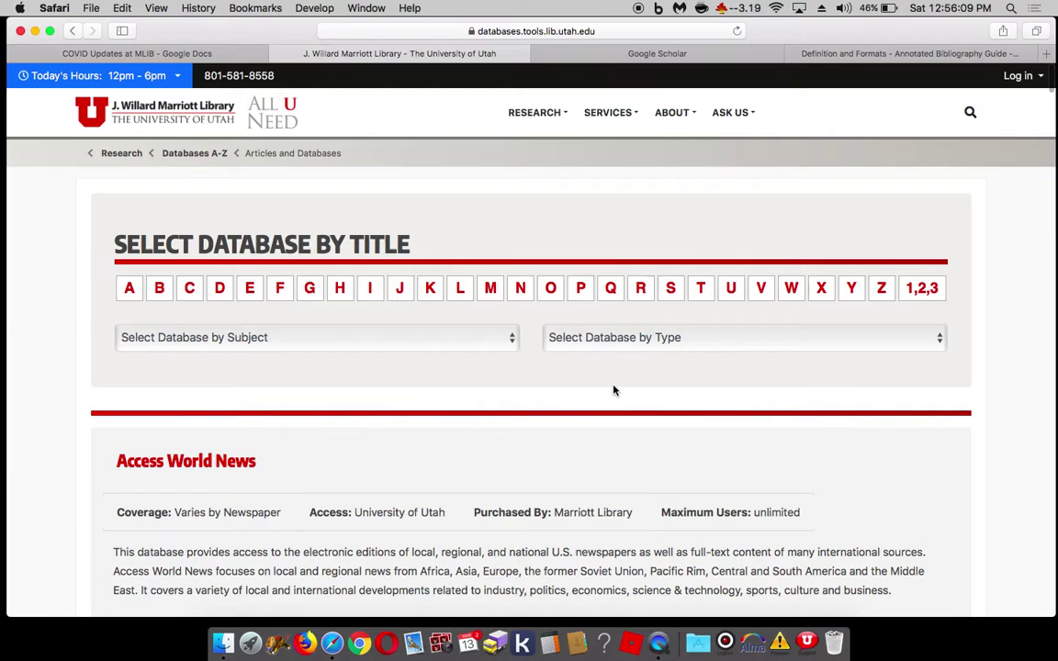
# Step: Filter the database listing to the Statistical Data type and scroll through it
pyautogui.click(572, 338)
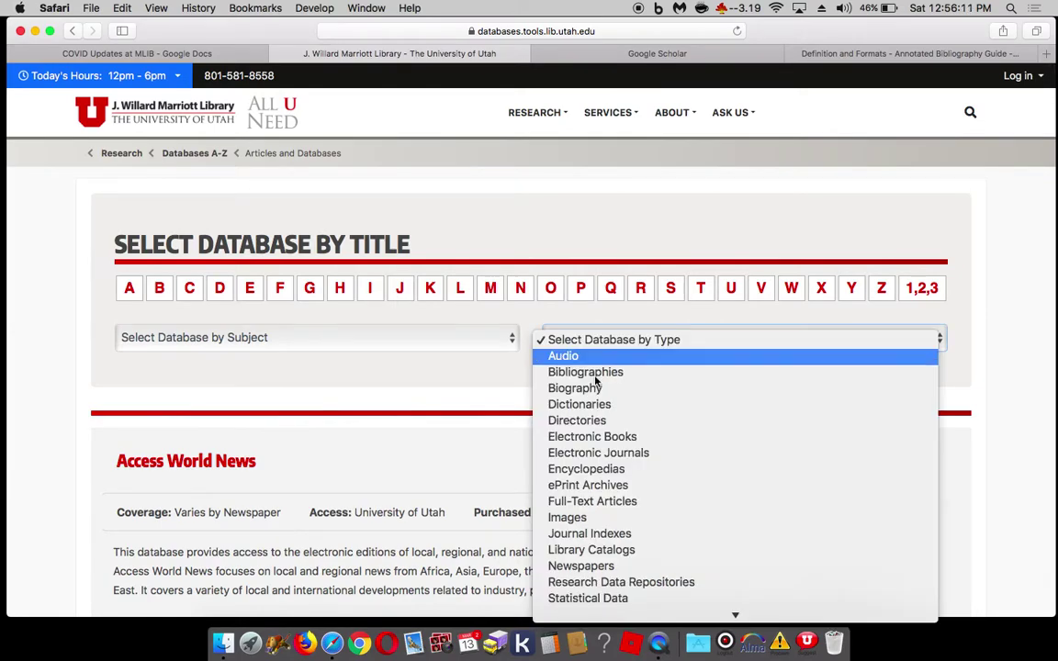
pyautogui.click(603, 597)
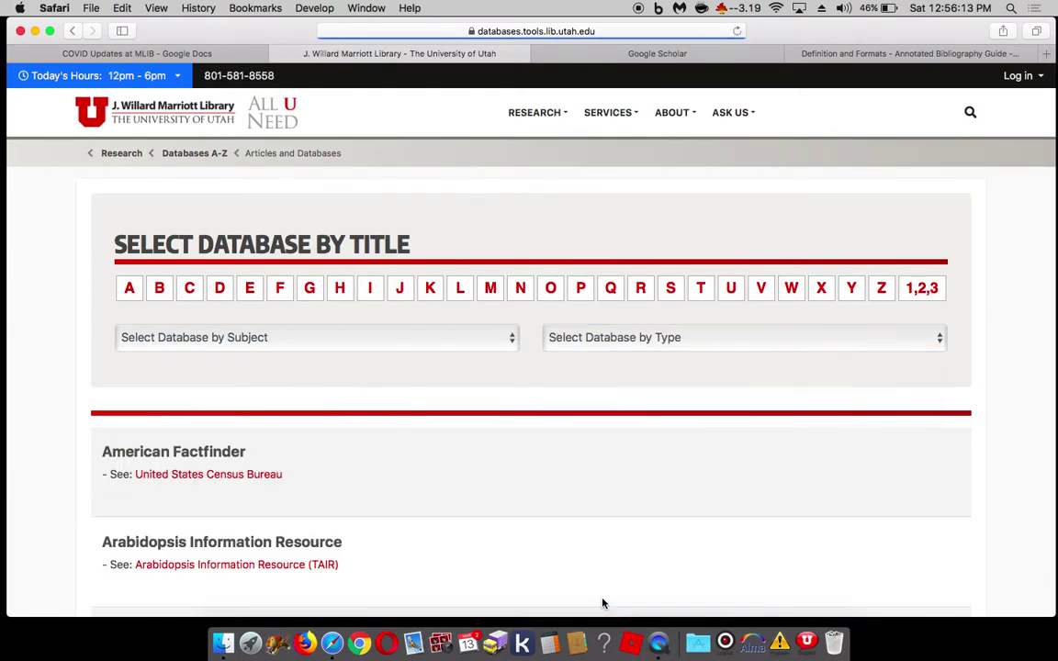
pyautogui.scroll(-5, 602, 603)
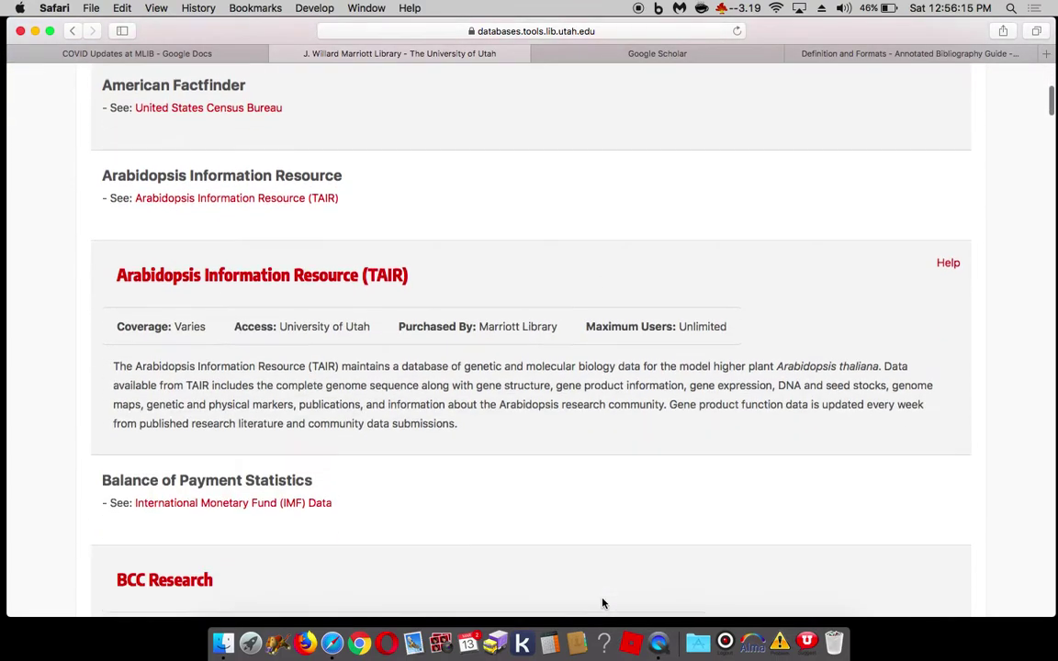
pyautogui.scroll(-6, 602, 603)
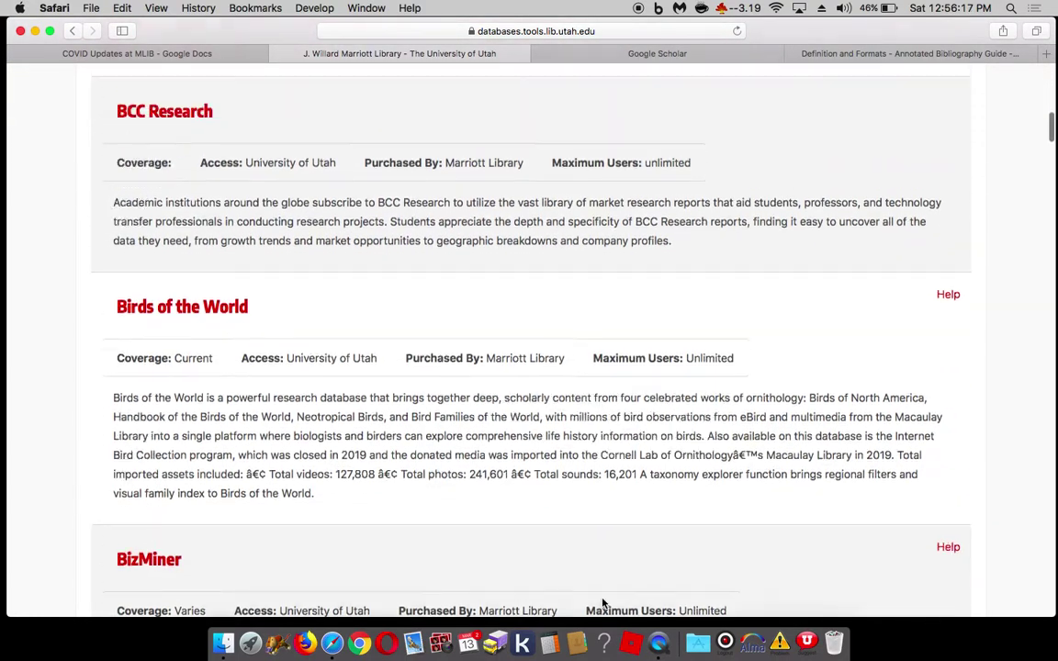
pyautogui.scroll(12, 602, 603)
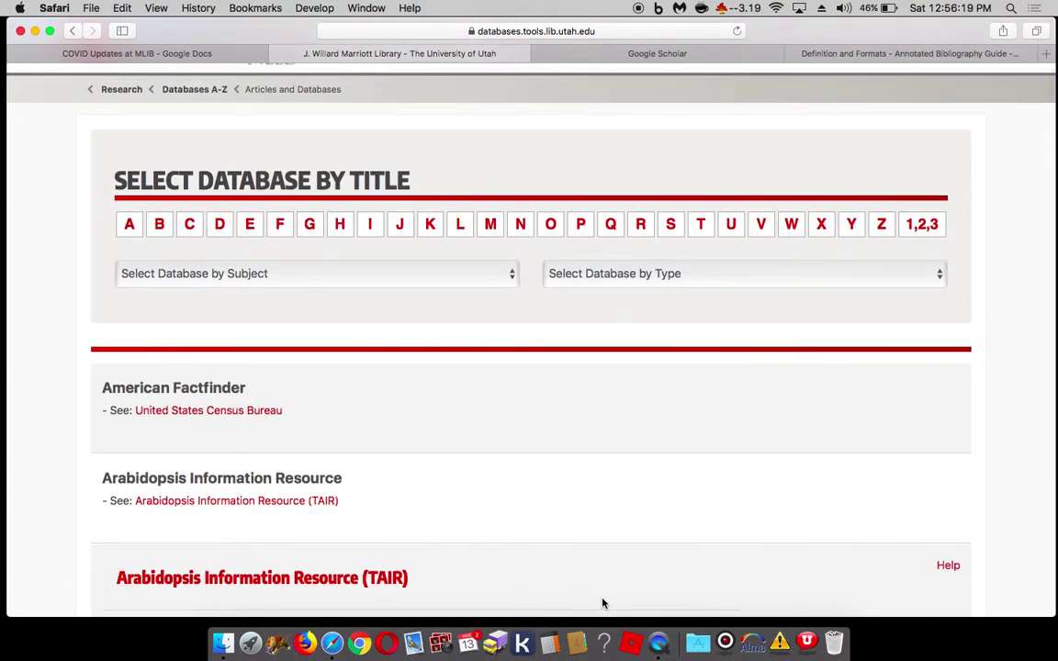
# Step: Filter databases by the General subject, putting Academic Search Ultimate at the top
pyautogui.click(511, 272)
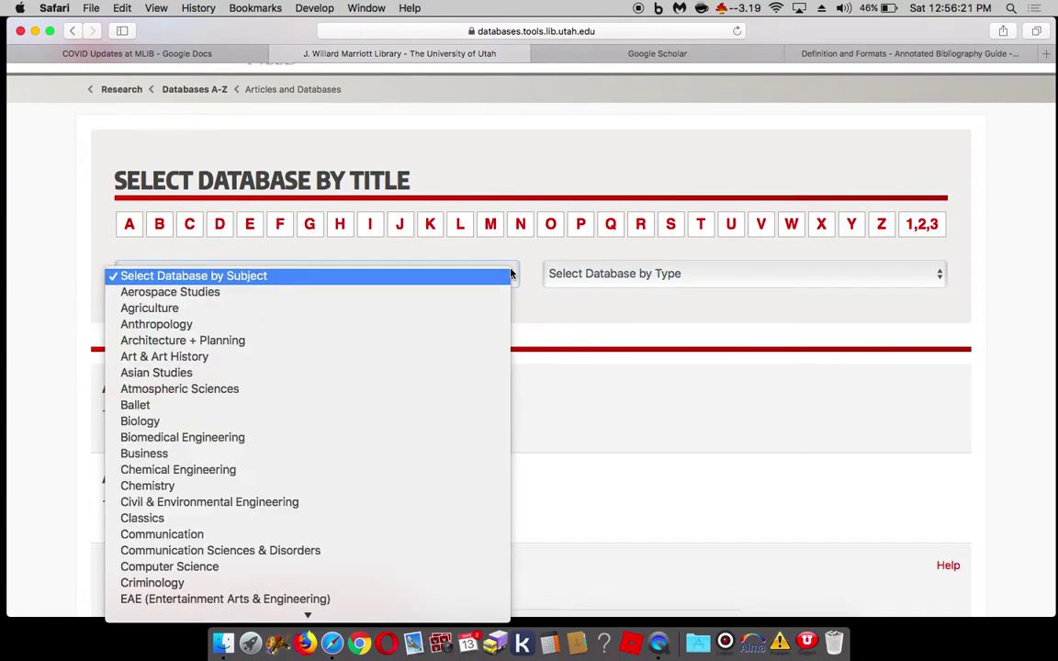
pyautogui.scroll(-5, 399, 487)
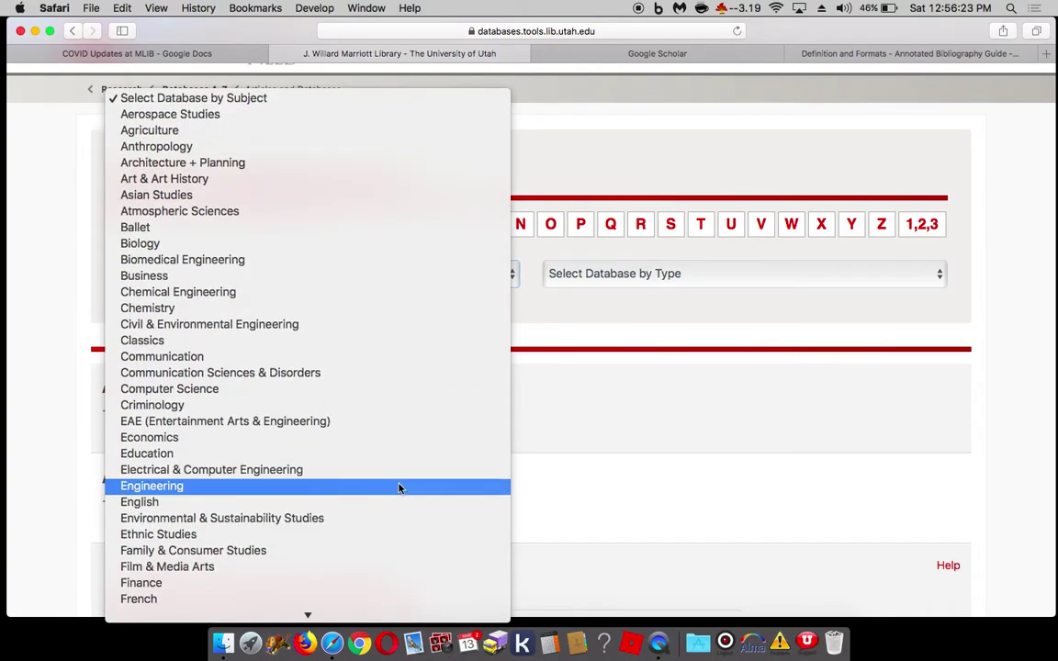
pyautogui.scroll(-3, 400, 487)
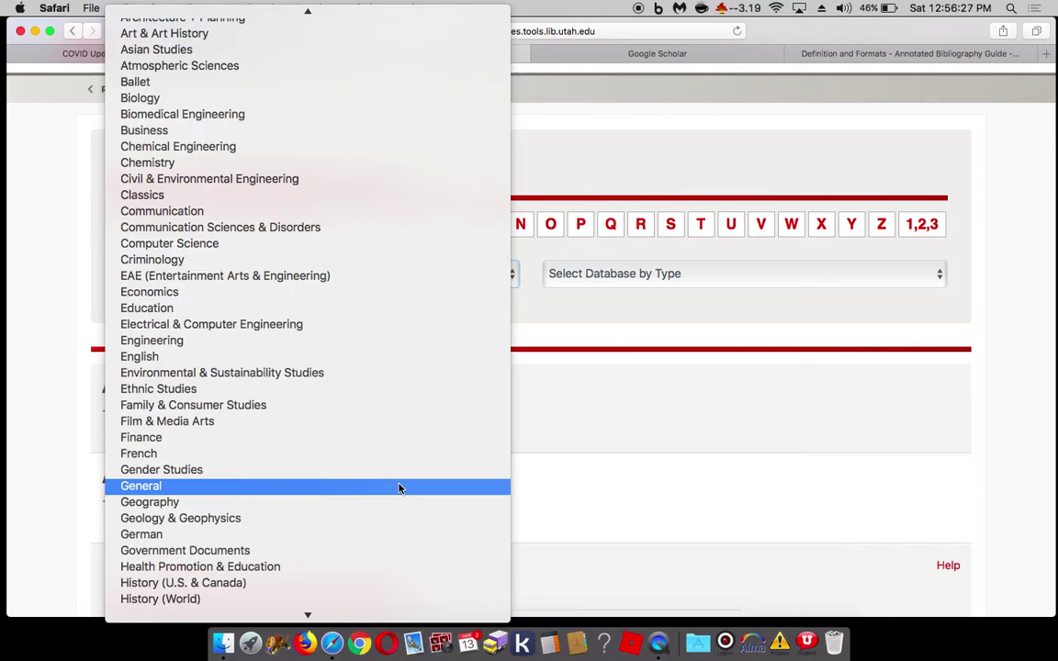
pyautogui.click(400, 487)
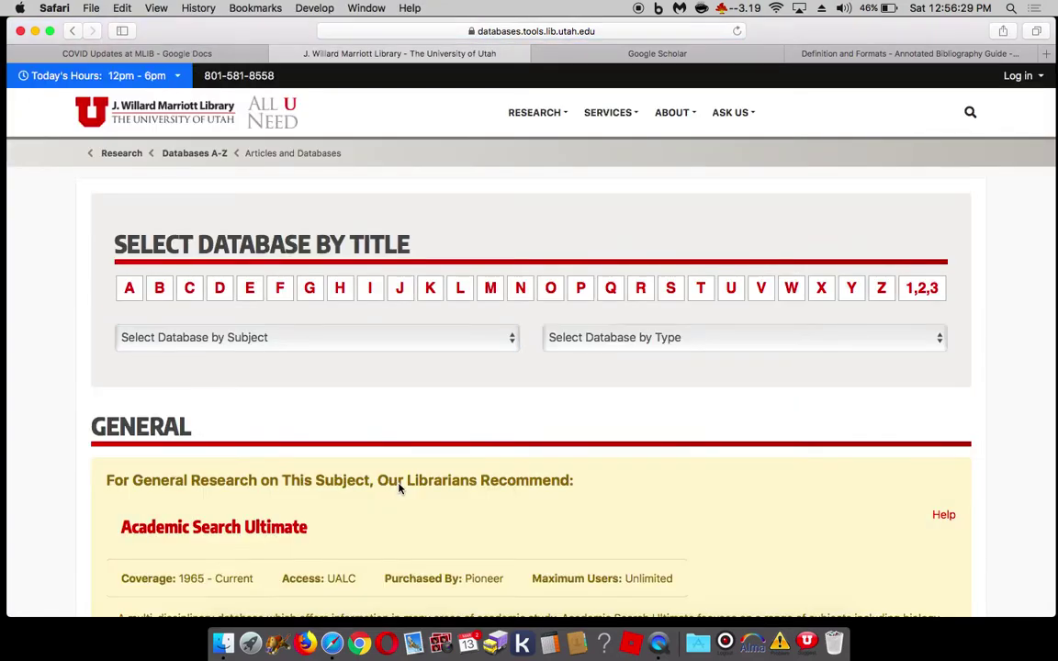
pyautogui.scroll(-3, 399, 487)
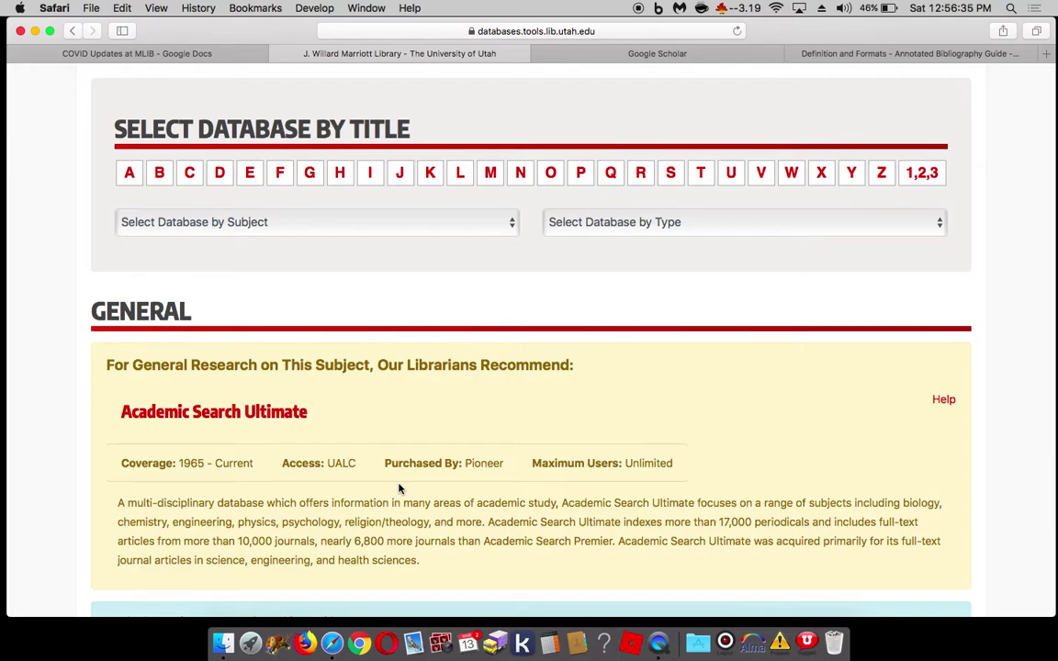
pyautogui.click(439, 228)
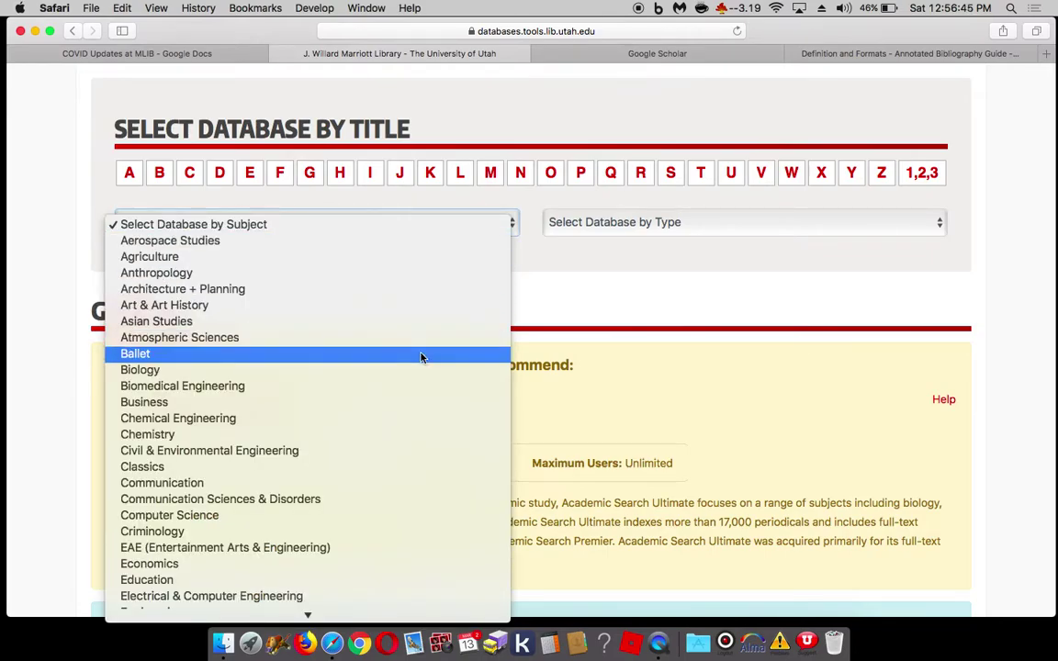
pyautogui.scroll(-5, 390, 591)
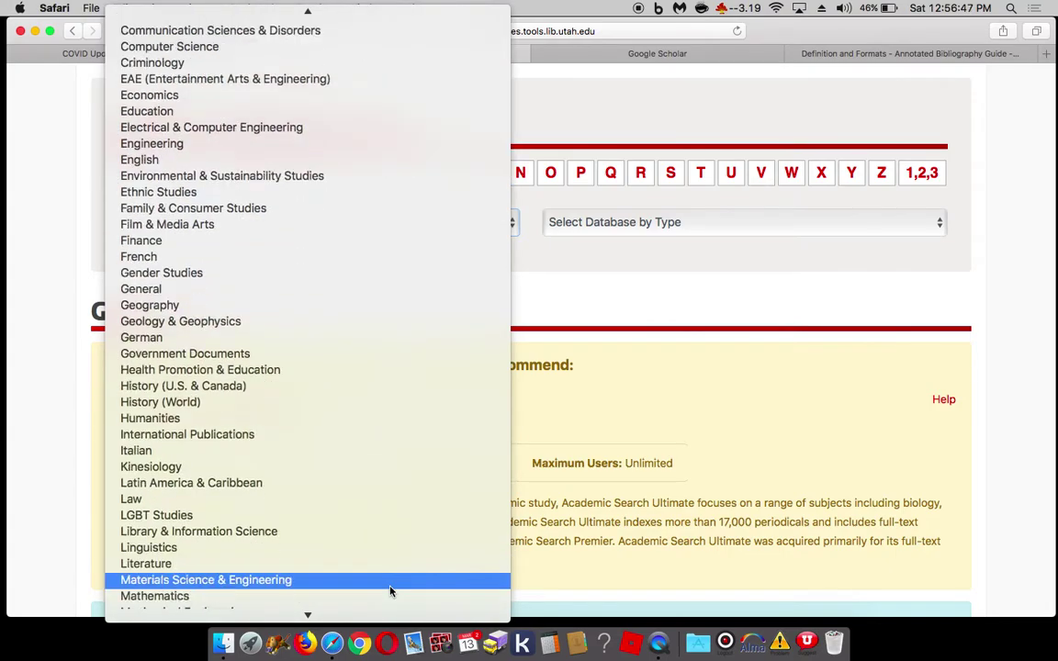
pyautogui.scroll(-5, 390, 590)
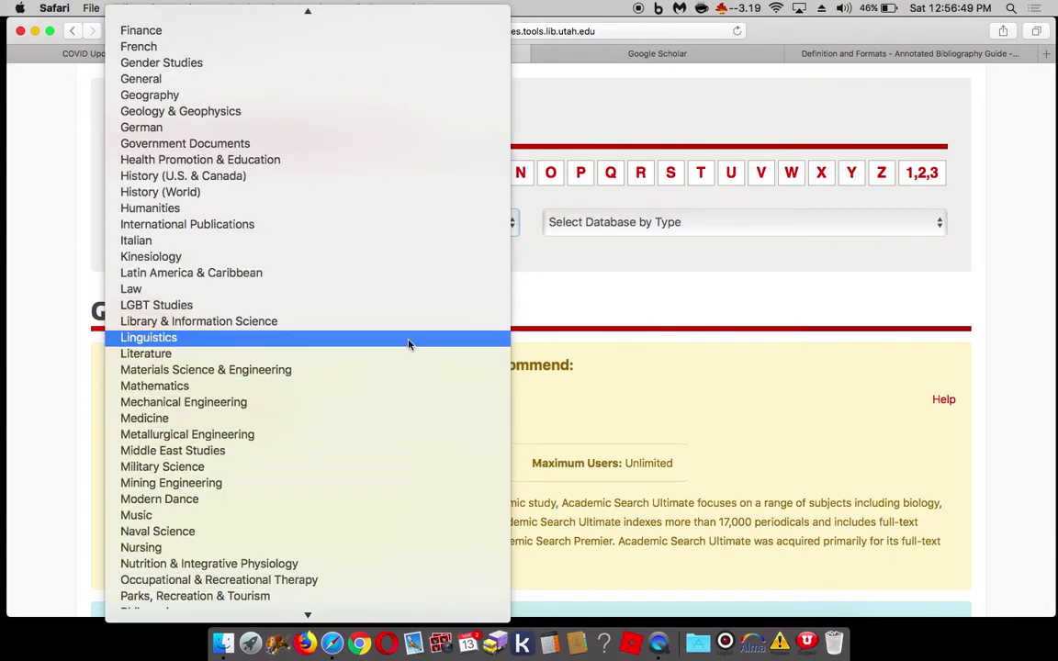
pyautogui.scroll(-5, 409, 395)
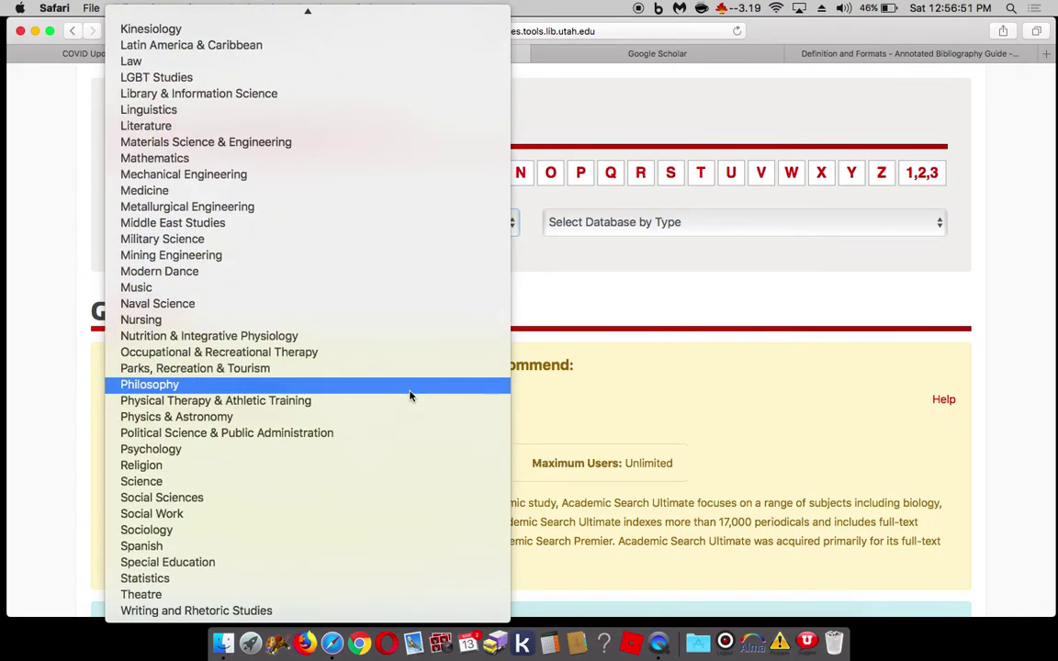
pyautogui.click(591, 313)
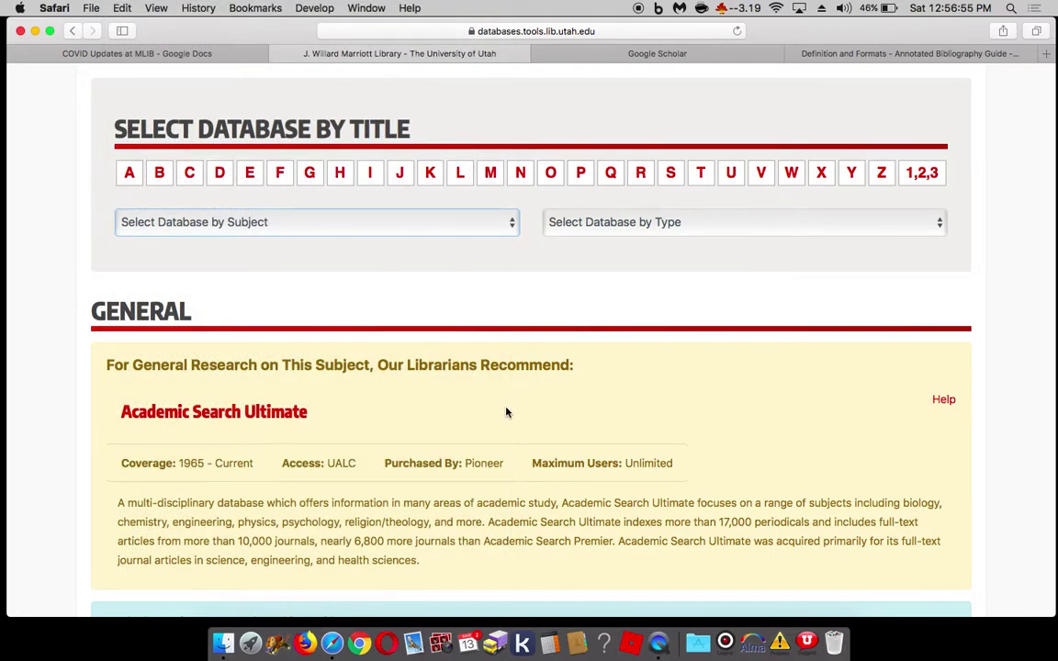
# Step: Scroll to Academic Search Ultimate in the General listing and briefly highlight its name
pyautogui.scroll(-2, 506, 413)
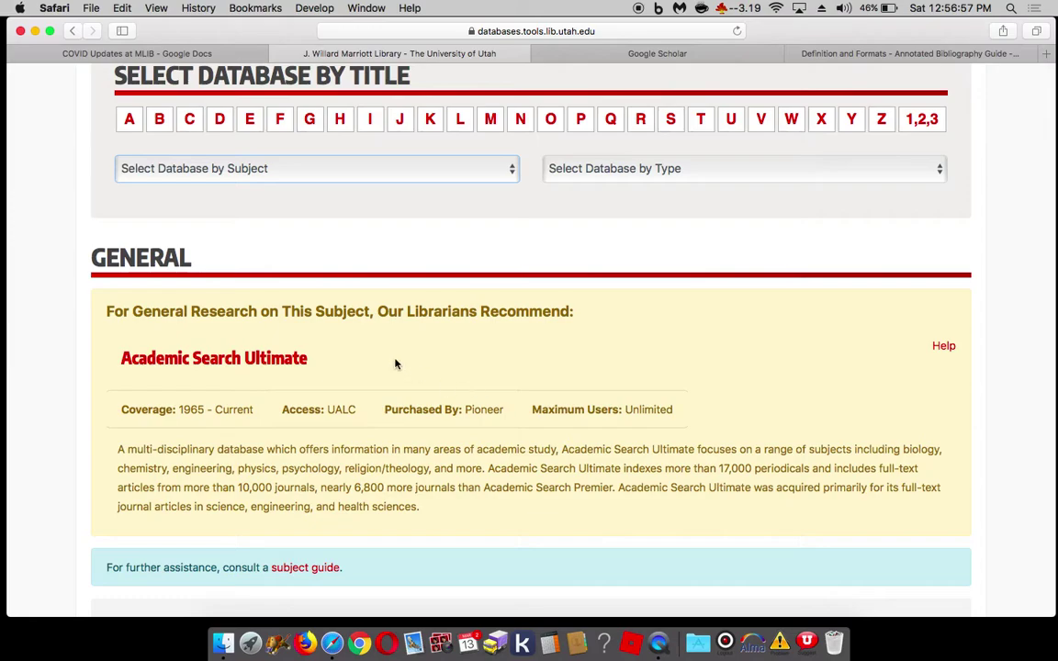
pyautogui.moveTo(307, 359); pyautogui.dragTo(113, 360)
pyautogui.click(88, 375)
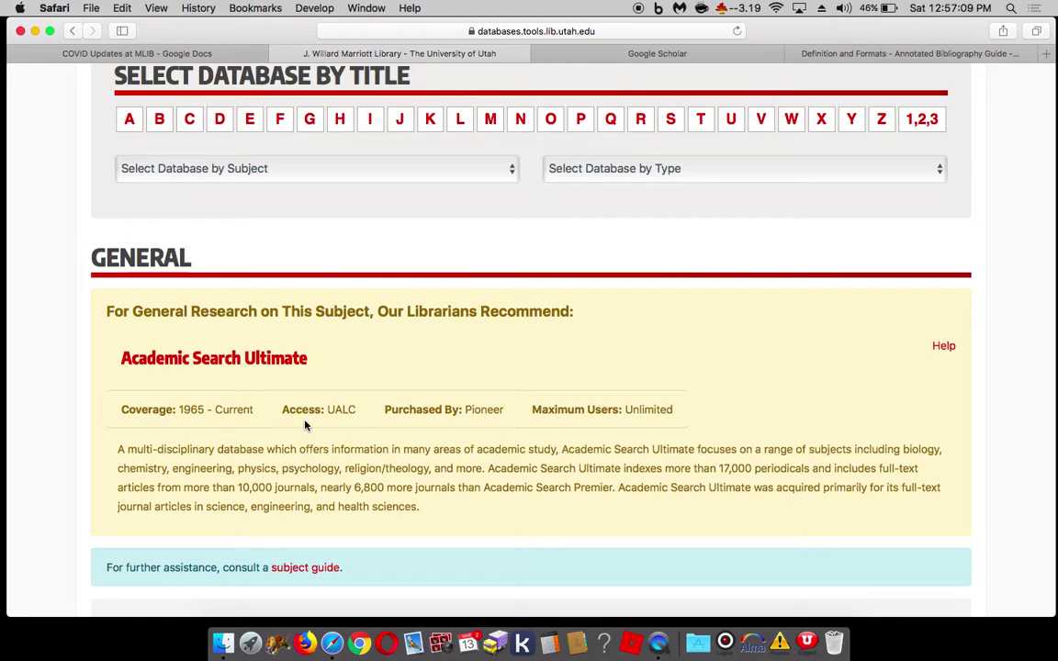
# Step: Open Academic Search Ultimate and enter the query 'plastics and india and sustainability'
pyautogui.click(269, 365)
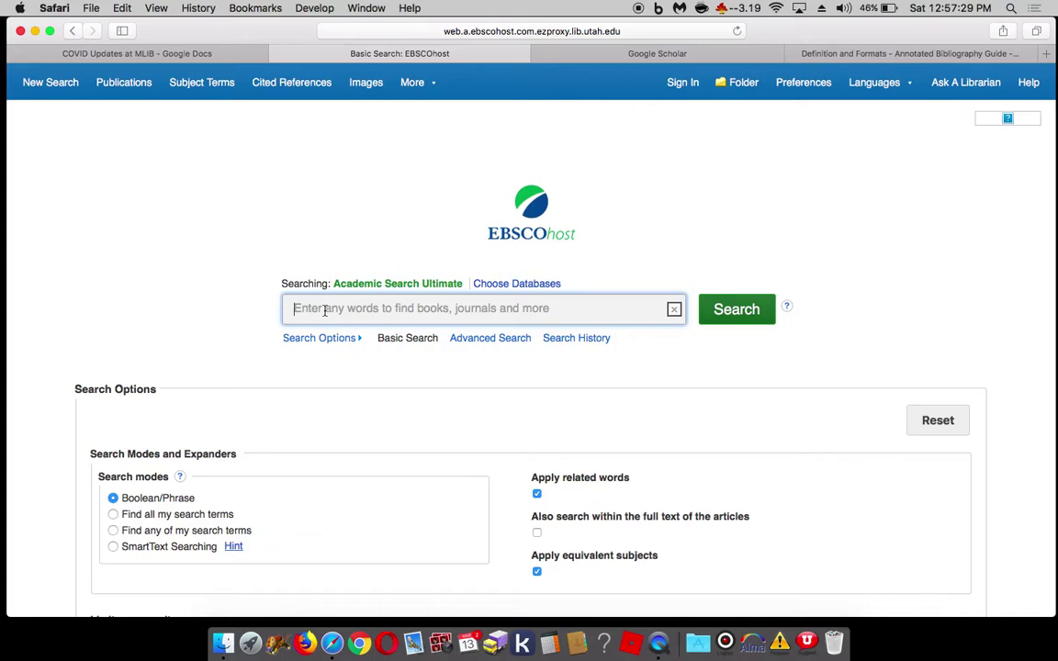
pyautogui.write('plast')
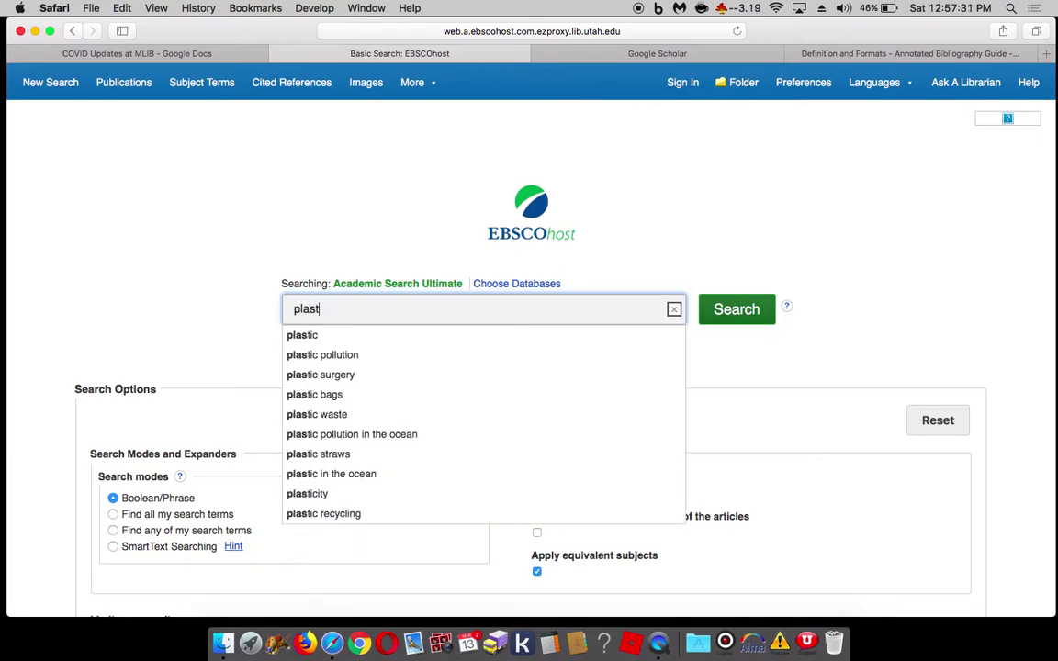
pyautogui.write('ics and ')
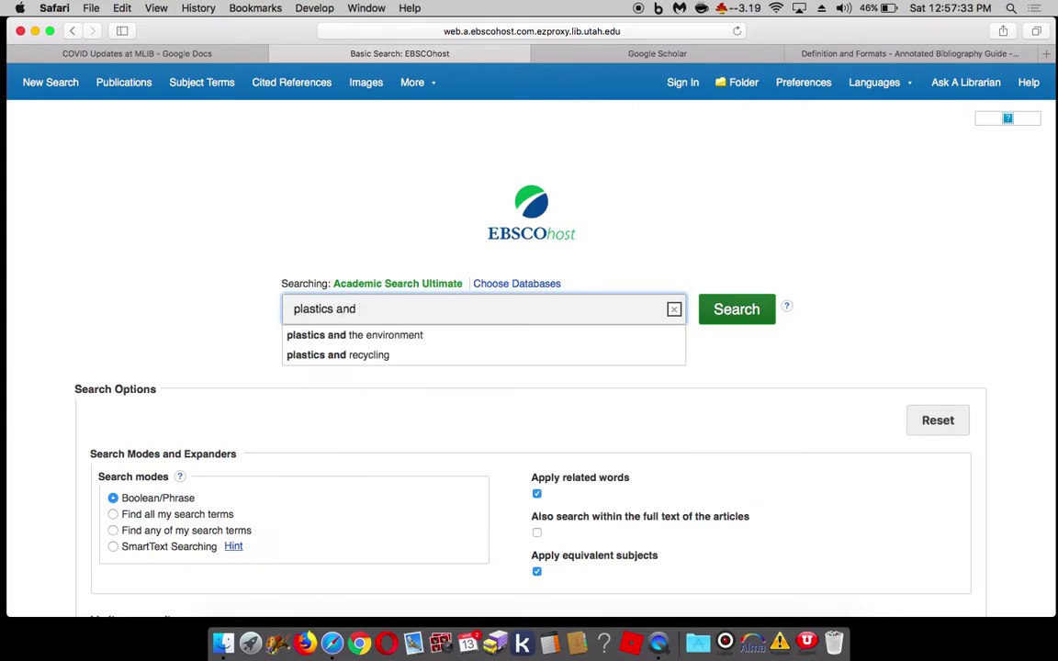
pyautogui.write('india and ')
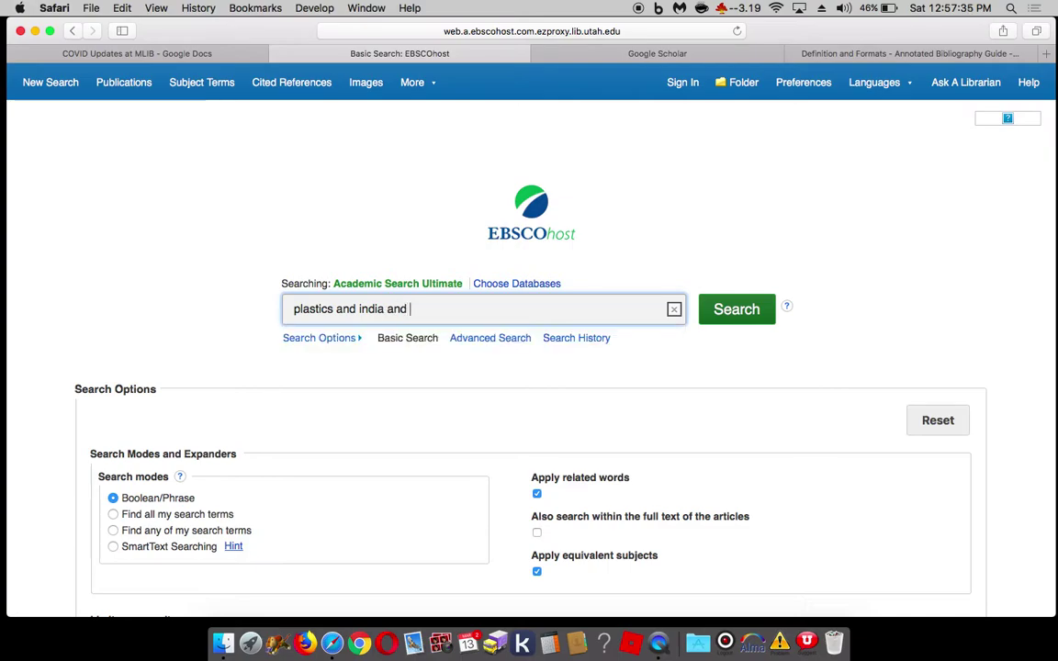
pyautogui.write('sustain')
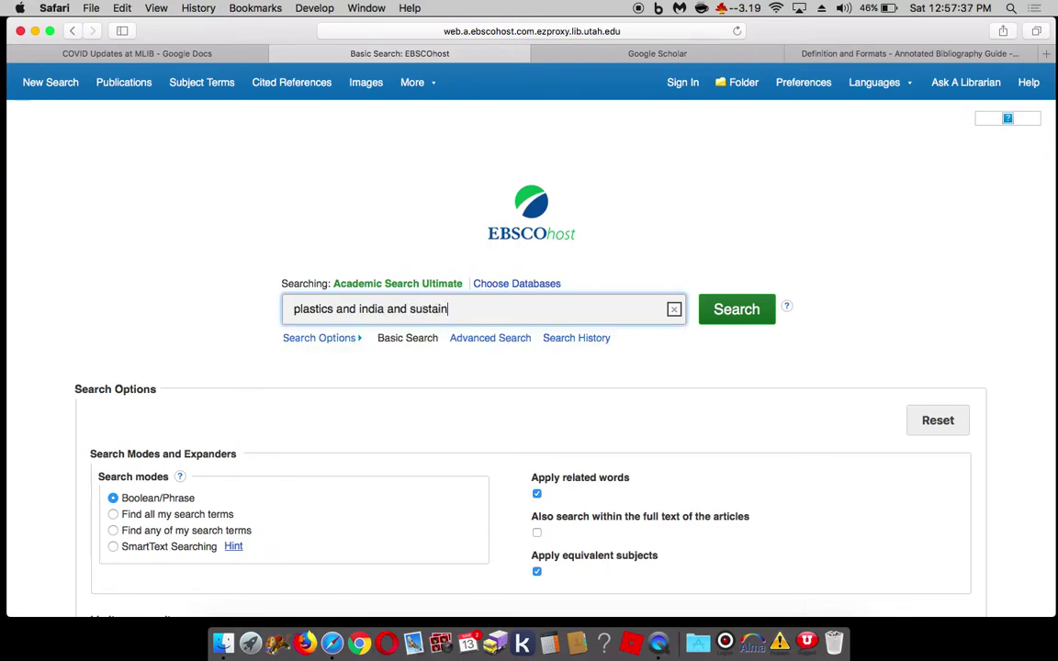
pyautogui.write('ability')
# Step: Run the search and review the 95 results and facets for 'plastics and india and sustainability'
pyautogui.press('Return')
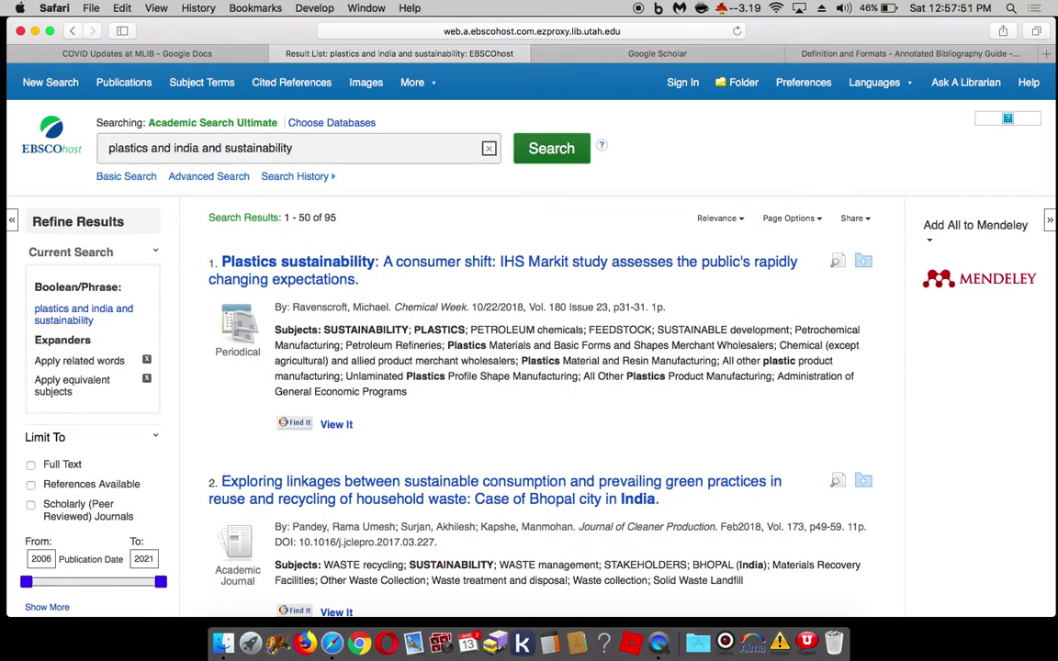
pyautogui.click(352, 151)
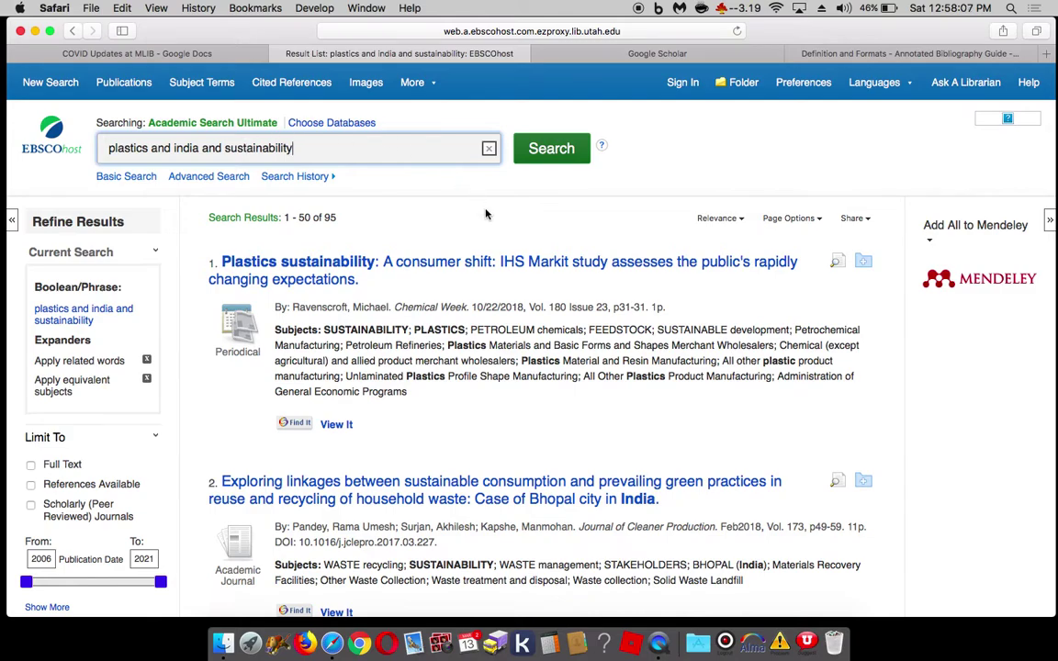
pyautogui.scroll(-1, 465, 361)
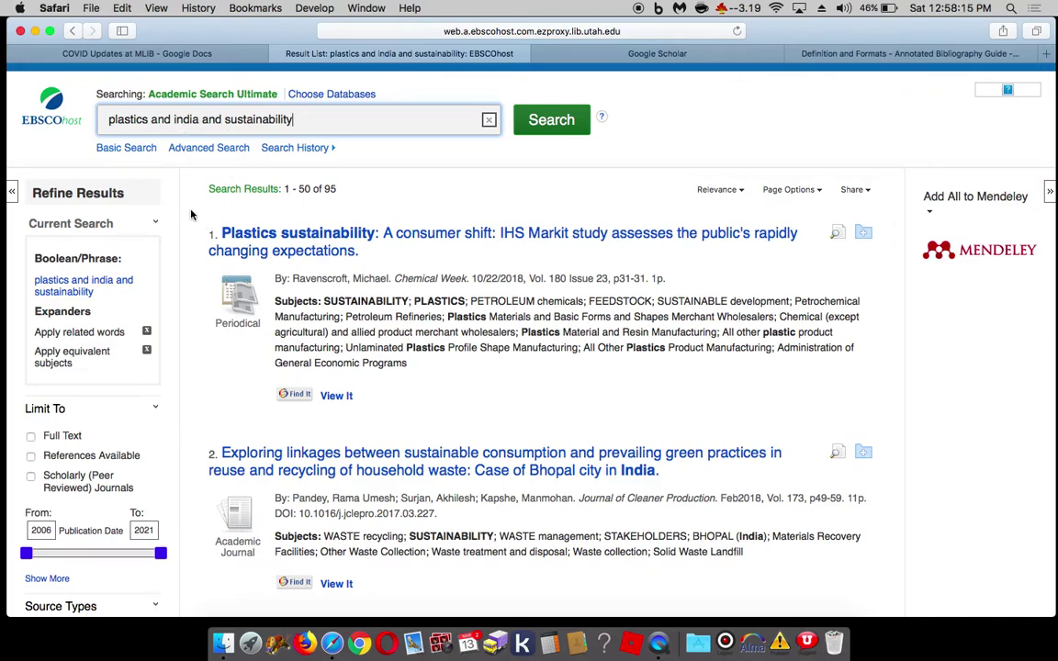
pyautogui.scroll(-2, 191, 214)
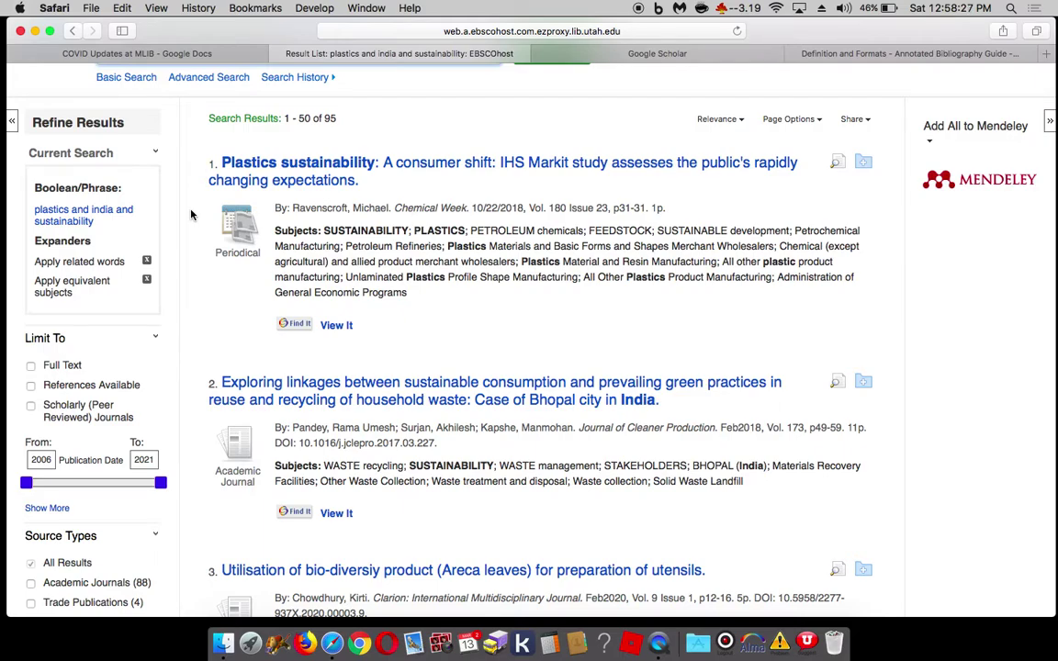
pyautogui.scroll(-2, 189, 314)
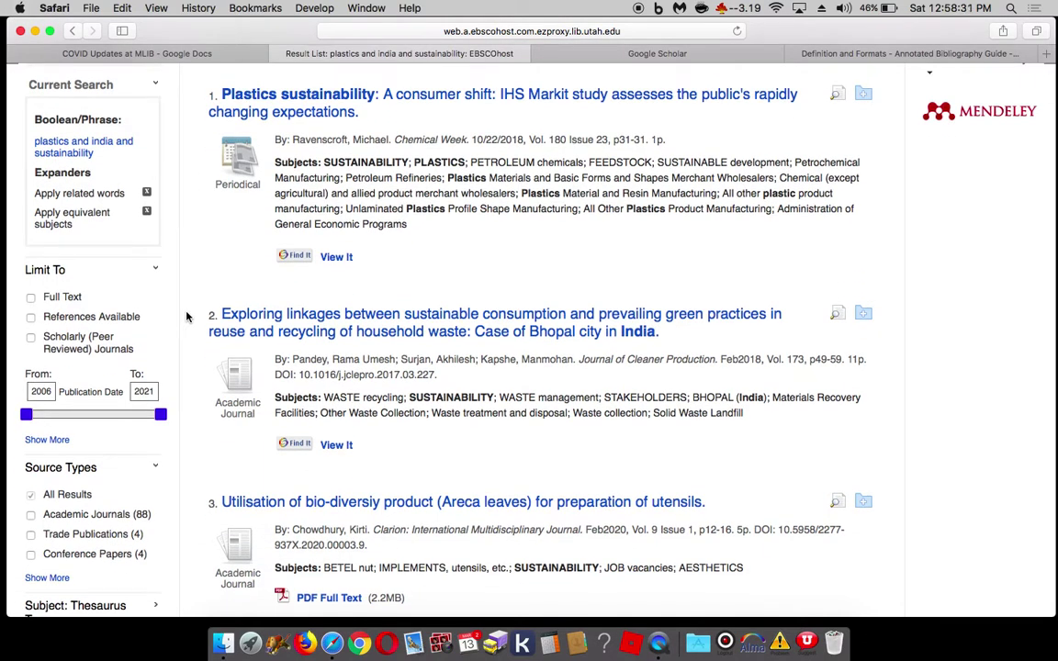
pyautogui.scroll(1, 215, 278)
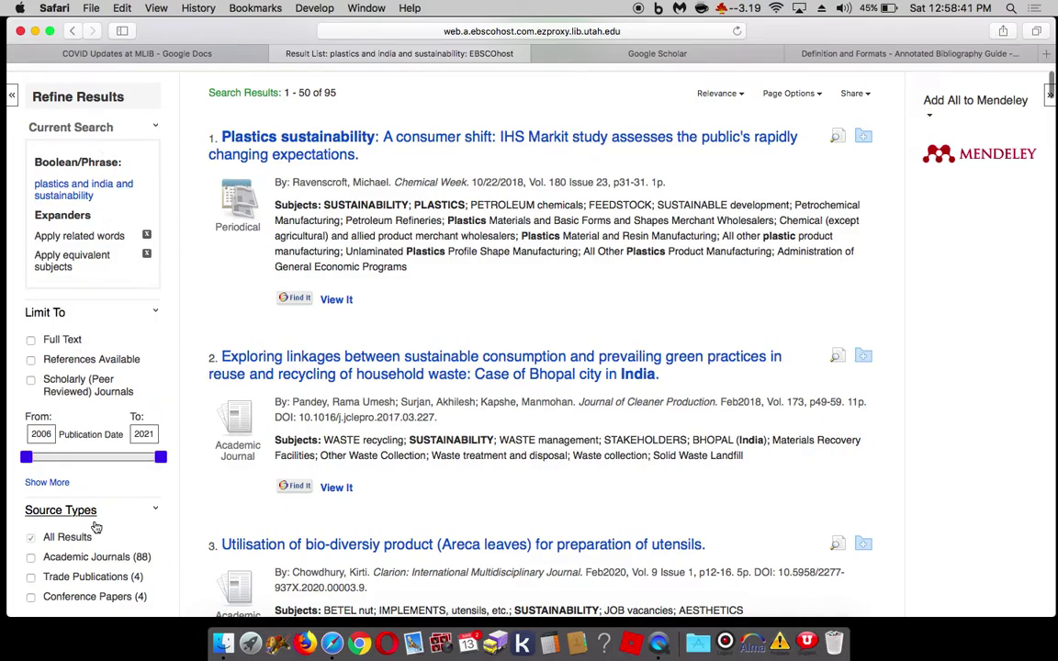
pyautogui.scroll(-4, 91, 514)
pyautogui.scroll(-5, 96, 527)
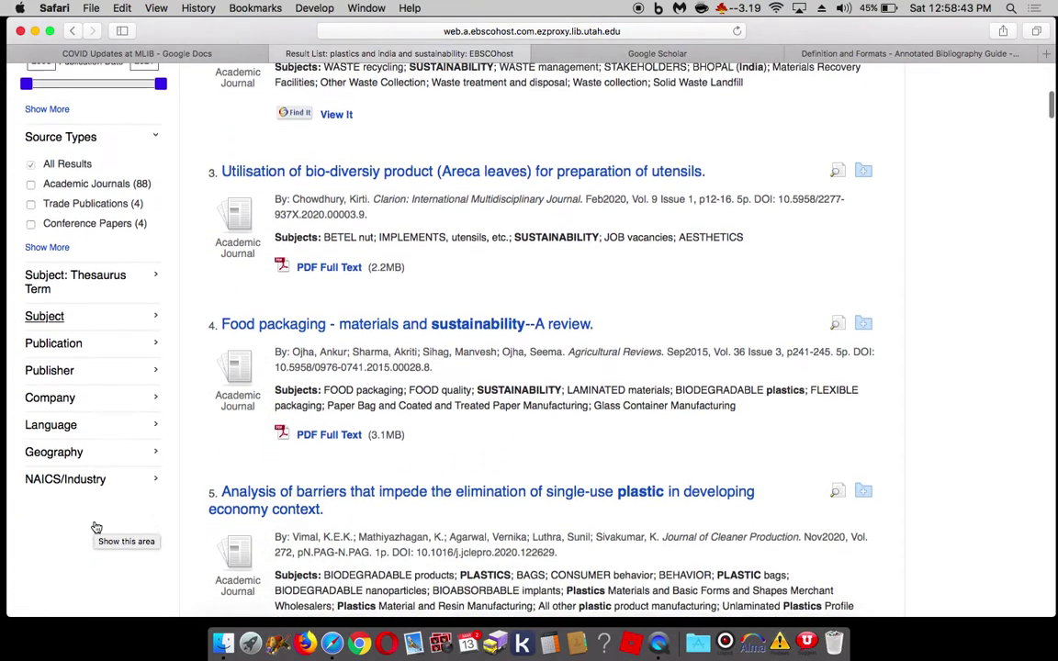
pyautogui.scroll(4, 96, 527)
pyautogui.scroll(7, 96, 527)
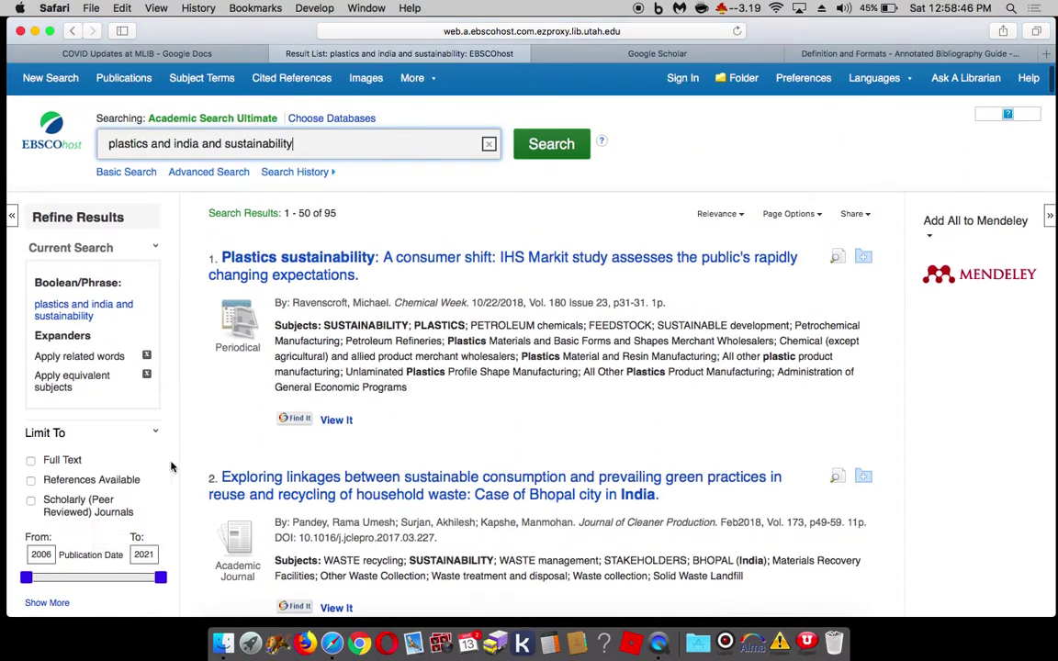
# Step: Change the sort order of the 95 results from Relevance to Date Newest
pyautogui.click(344, 217)
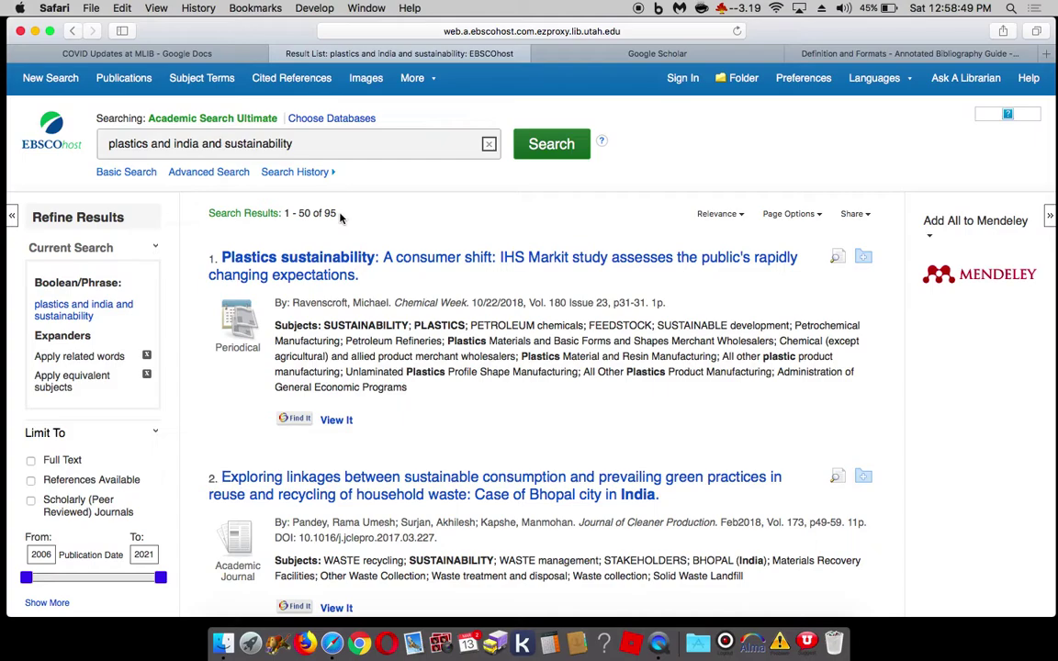
pyautogui.tripleClick(328, 212)
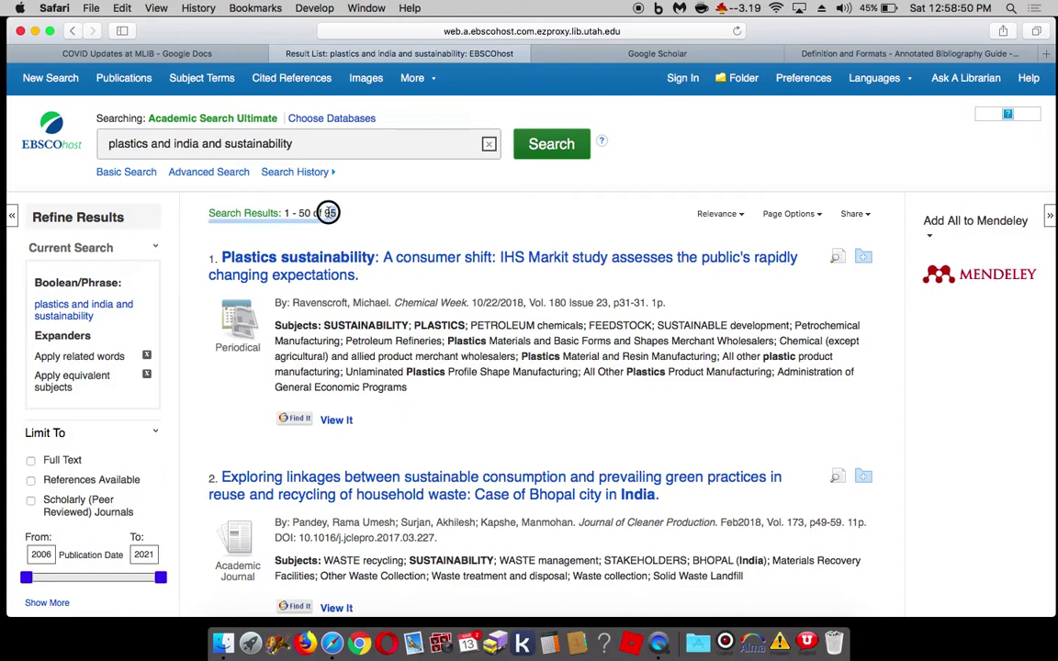
pyautogui.click(382, 220)
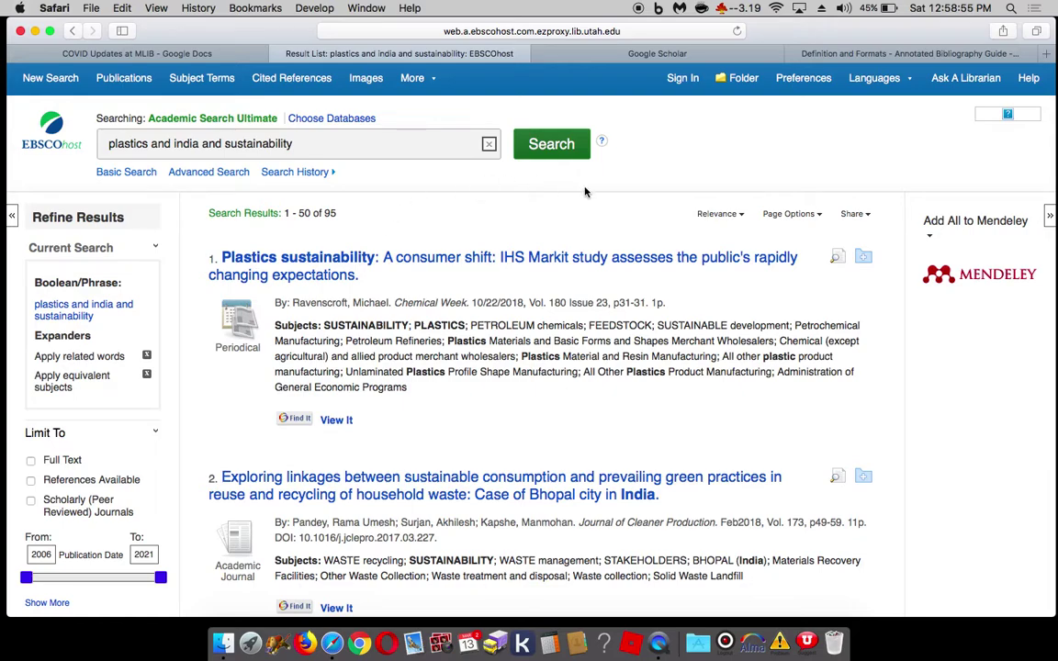
pyautogui.click(739, 217)
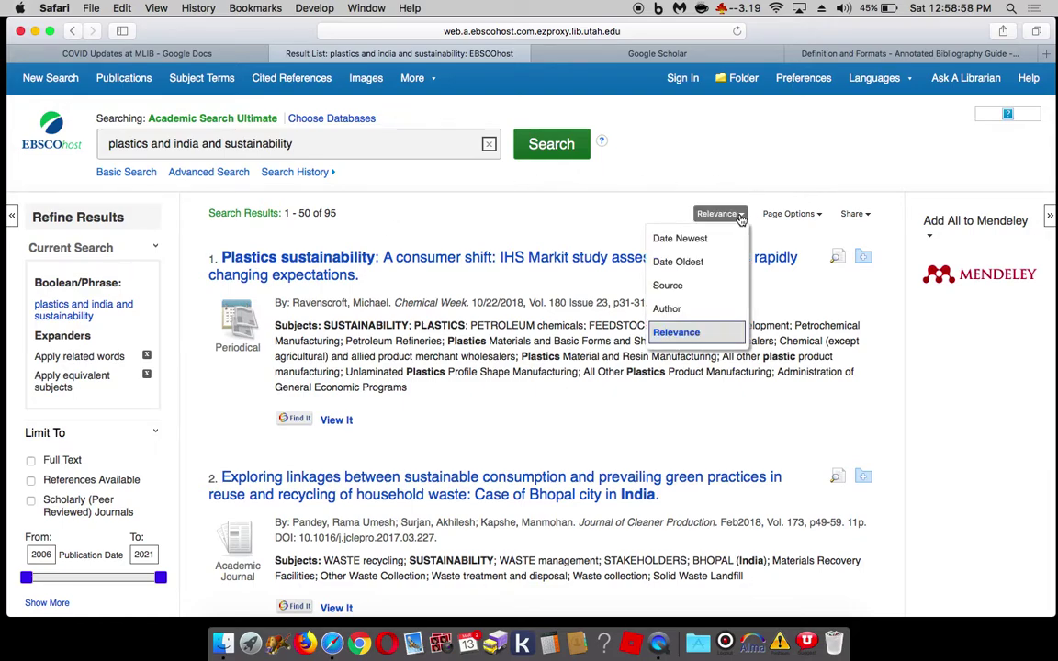
pyautogui.click(707, 246)
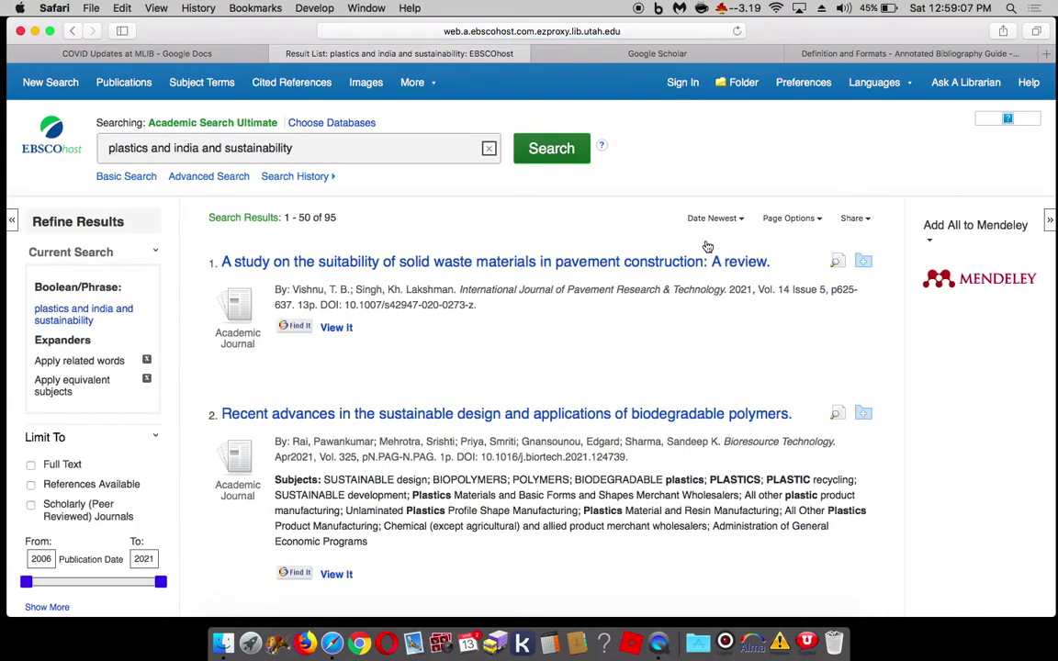
pyautogui.scroll(-2, 639, 333)
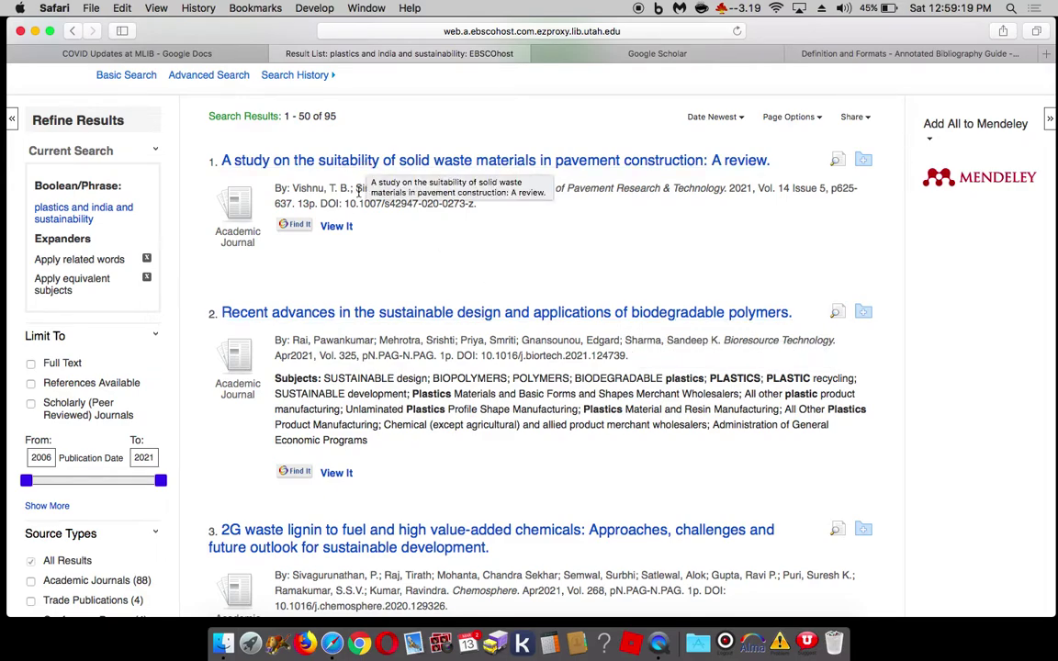
pyautogui.scroll(-3, 393, 424)
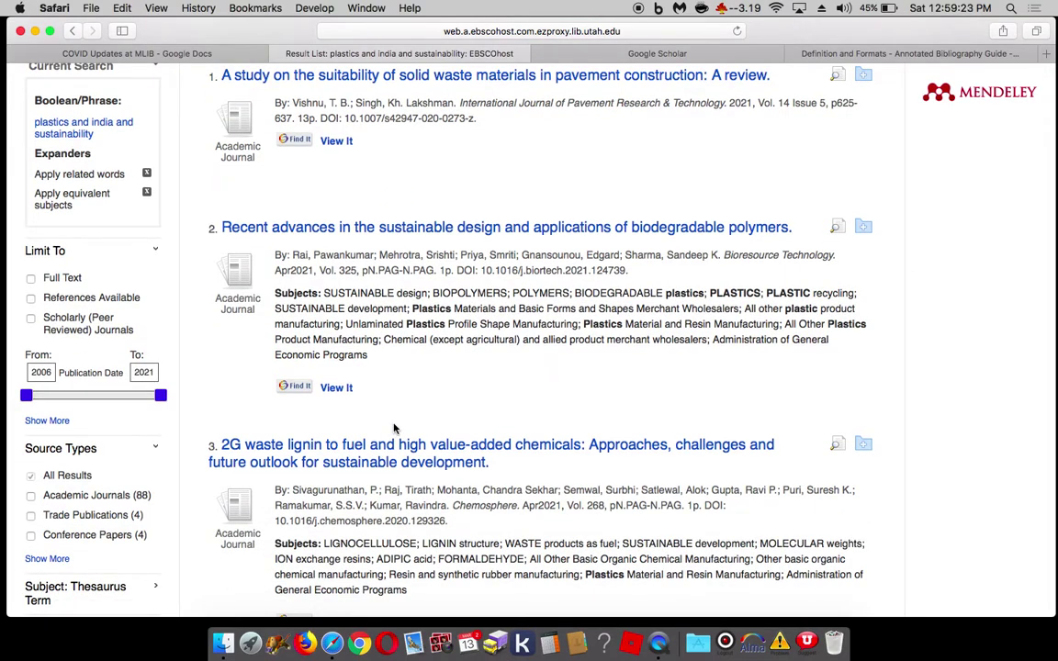
pyautogui.scroll(-3, 393, 428)
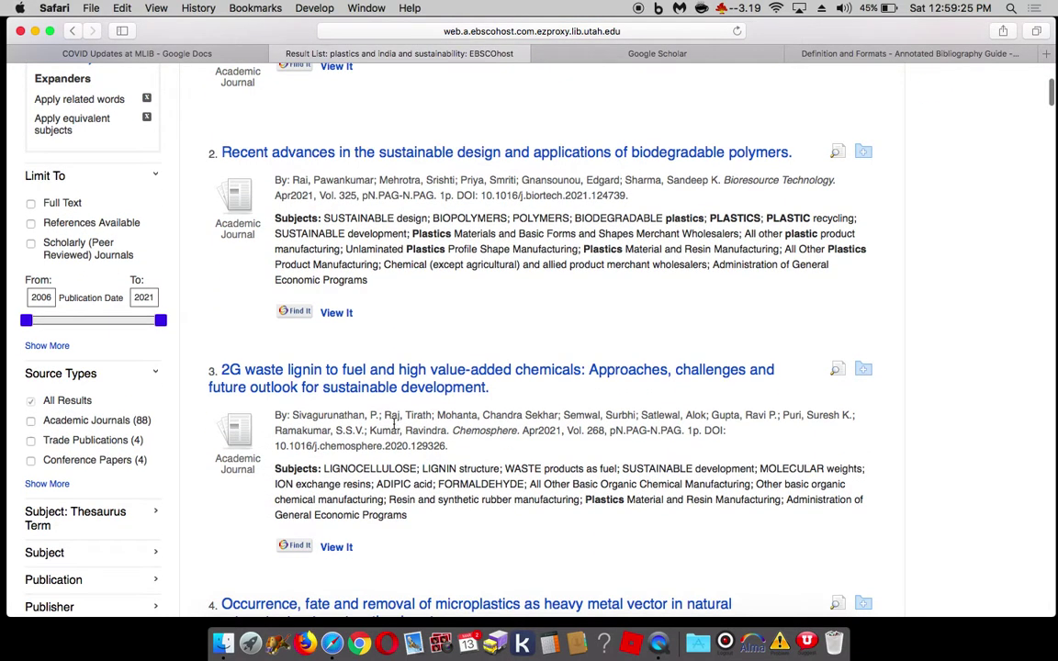